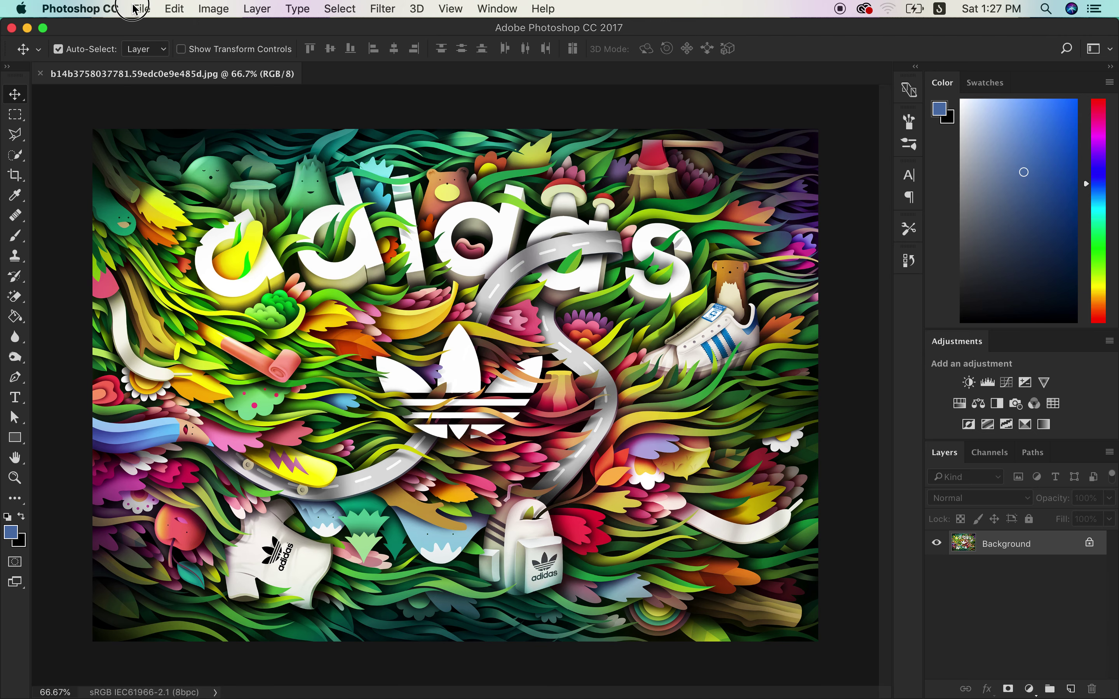
Start a new document and pick the A4 preset (297 × 210 mm, 300 Pixels/Inch)
click(134, 8)
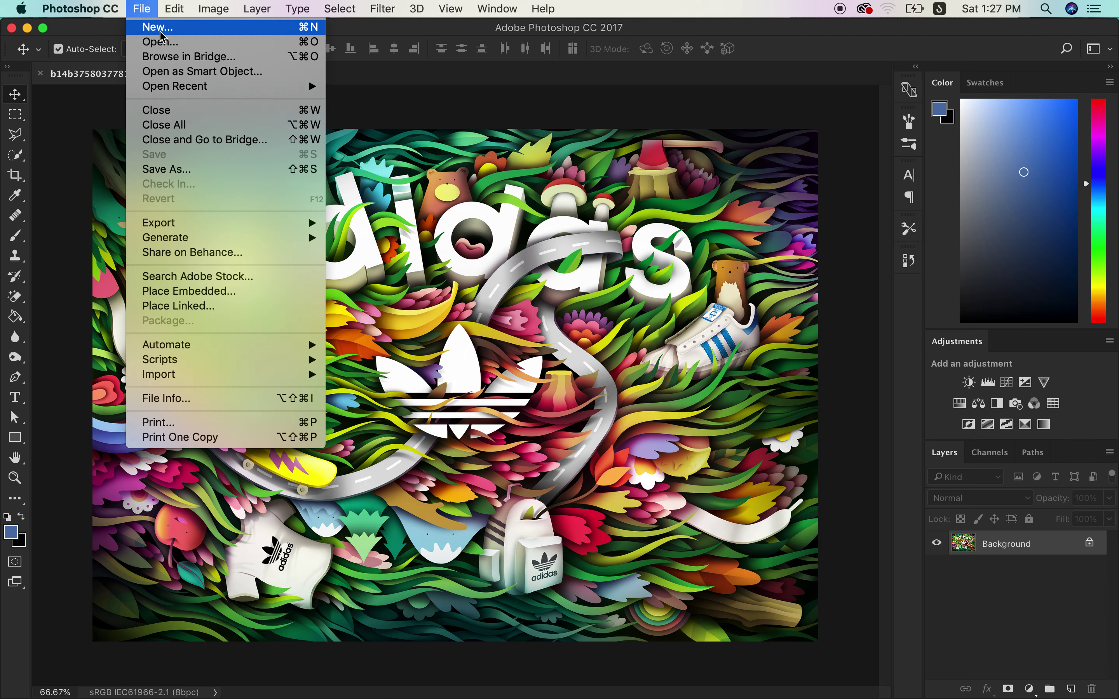
key(Escape)
key(super+n)
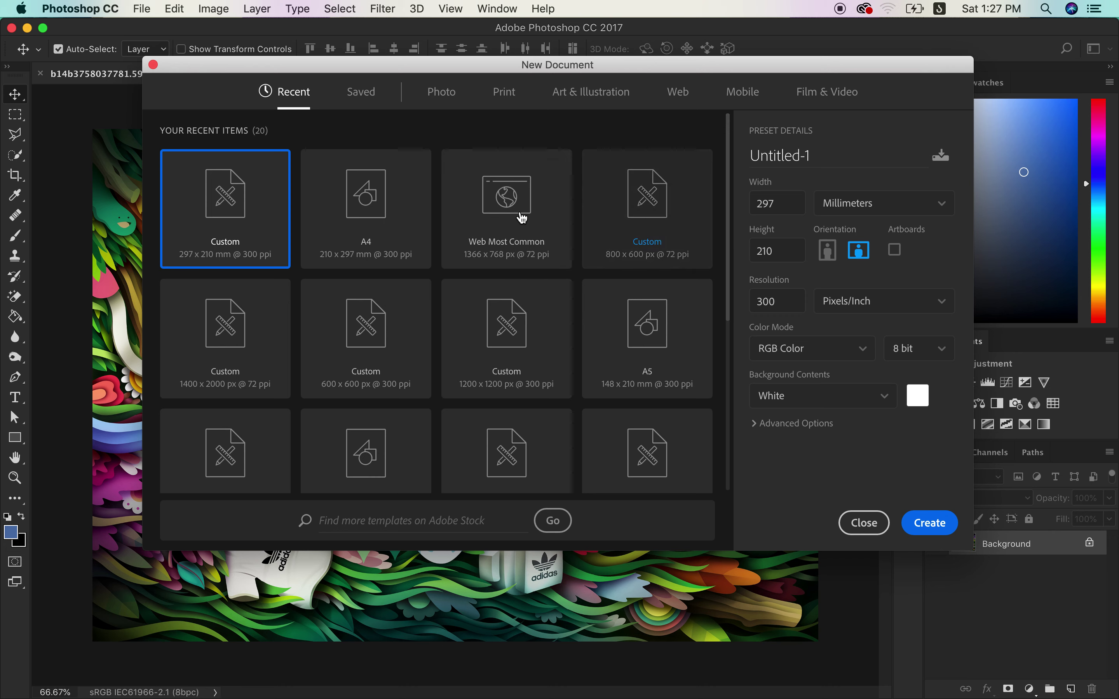
click(390, 219)
Turn the A4 page to landscape and create the blank white Untitled-1 document
click(858, 250)
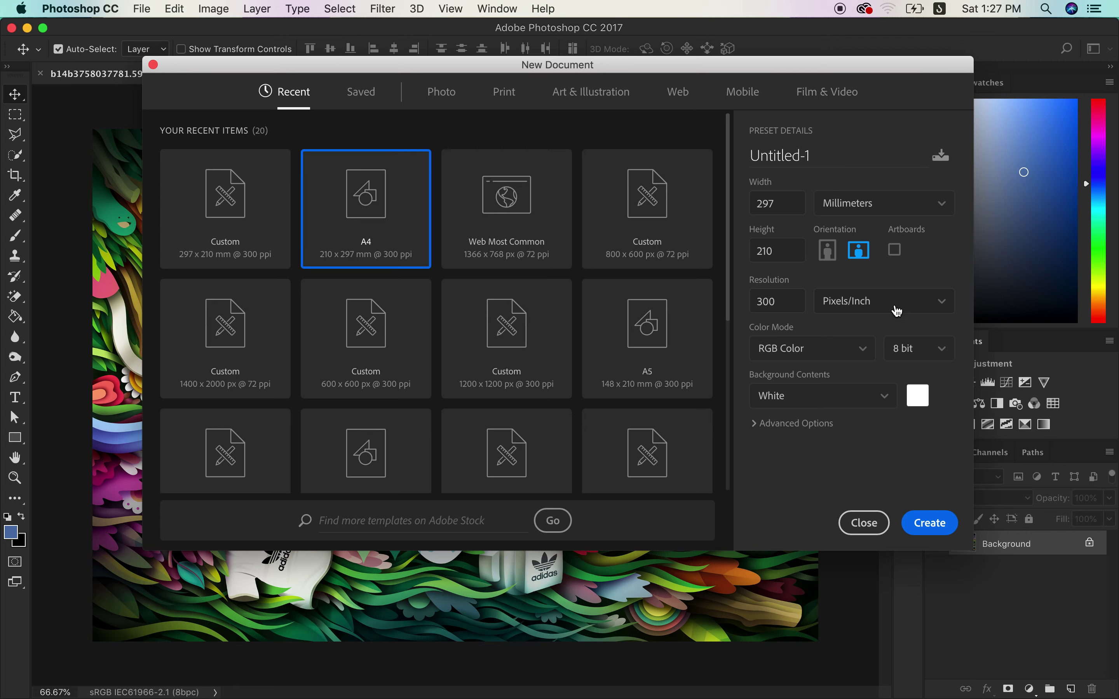
click(931, 525)
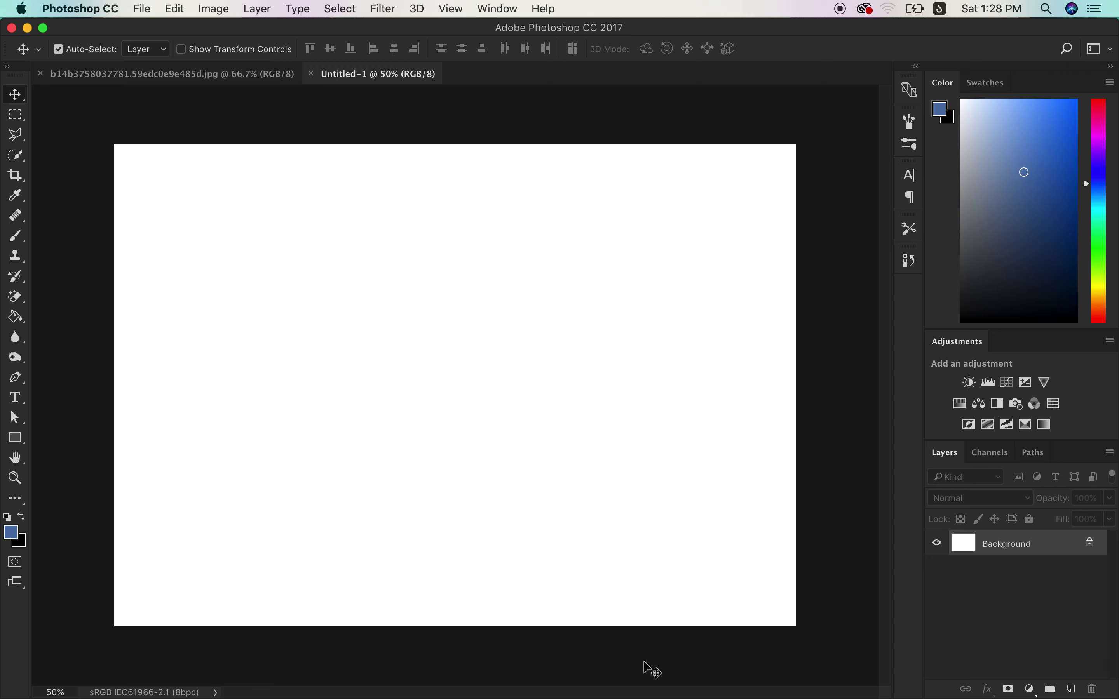
Place the Adidas illustration JPG from the 02 folder as a linked layer
click(140, 6)
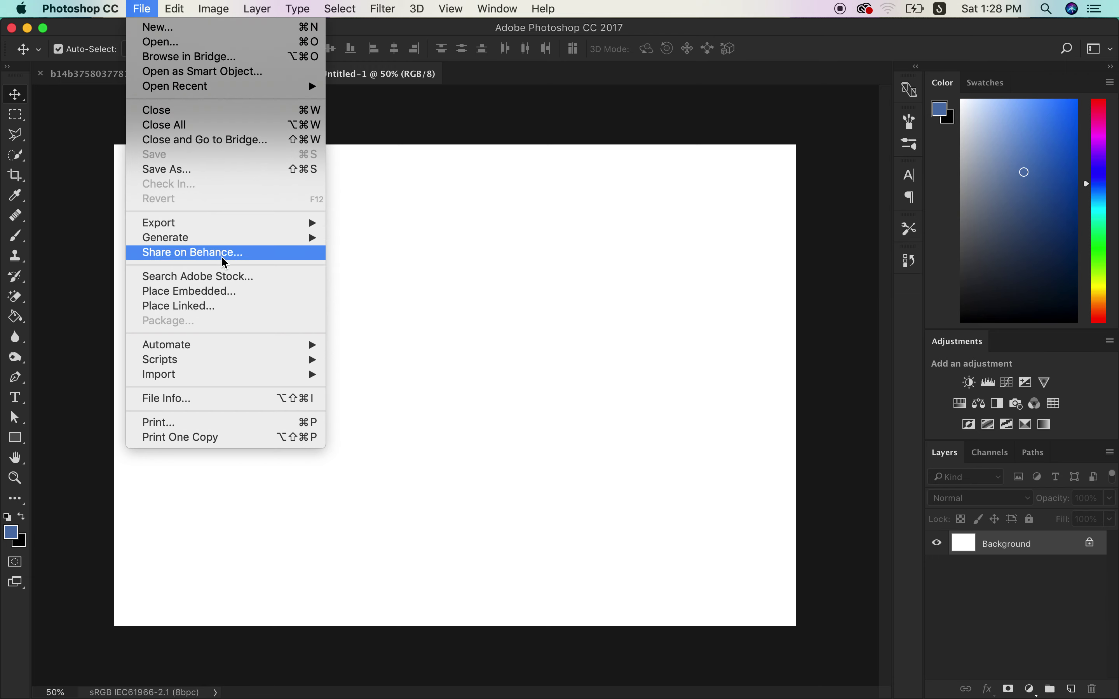
click(237, 291)
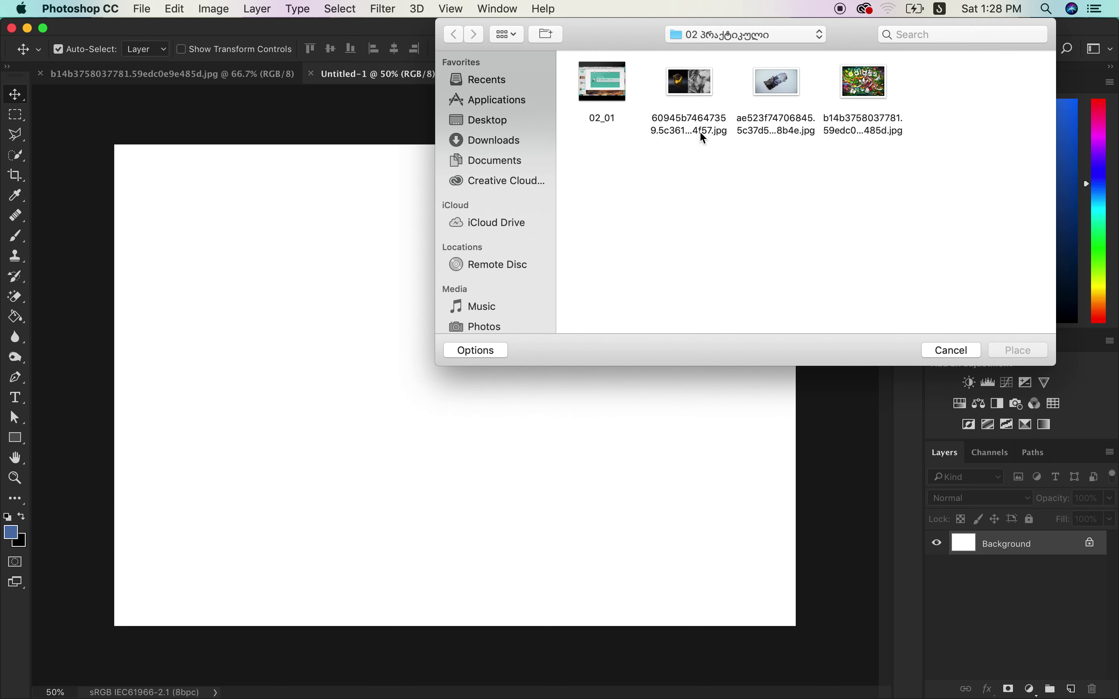
click(873, 80)
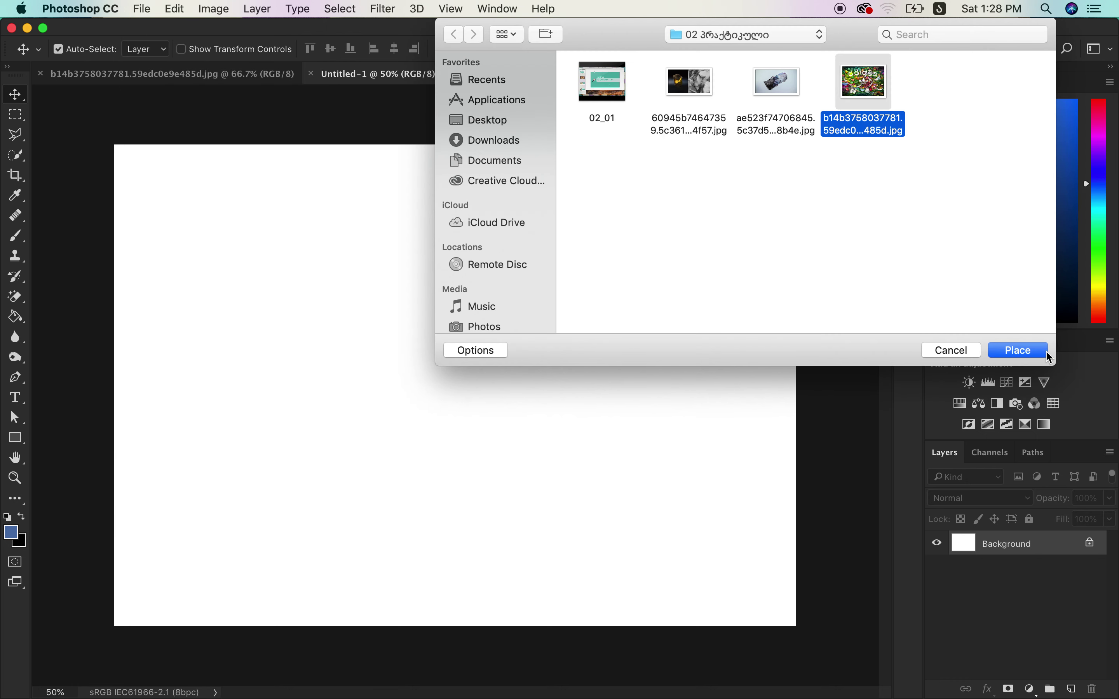
click(1045, 352)
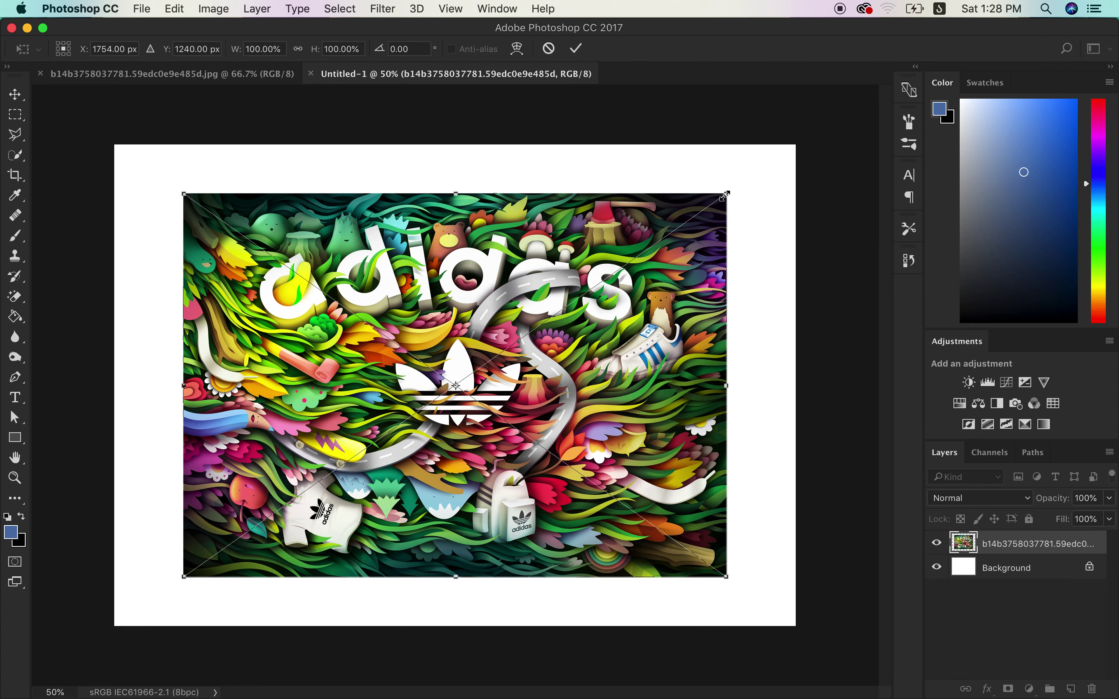
Scale the placed Adidas illustration to fill the page, commit it, and show rulers
drag(725, 194, 798, 134)
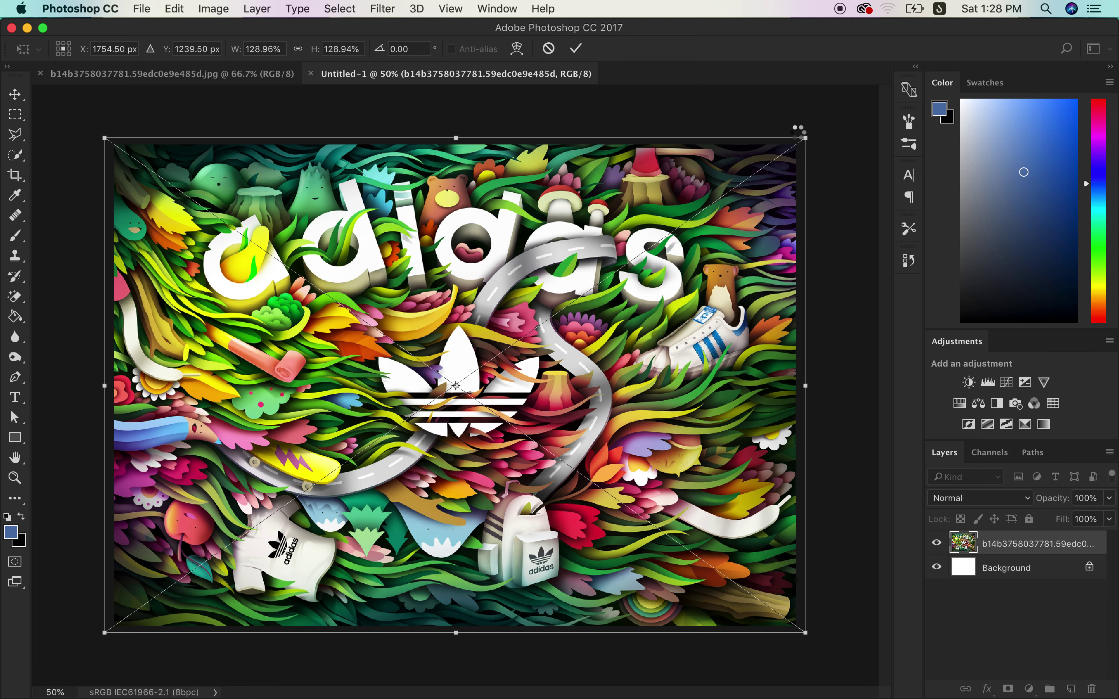
key(Return)
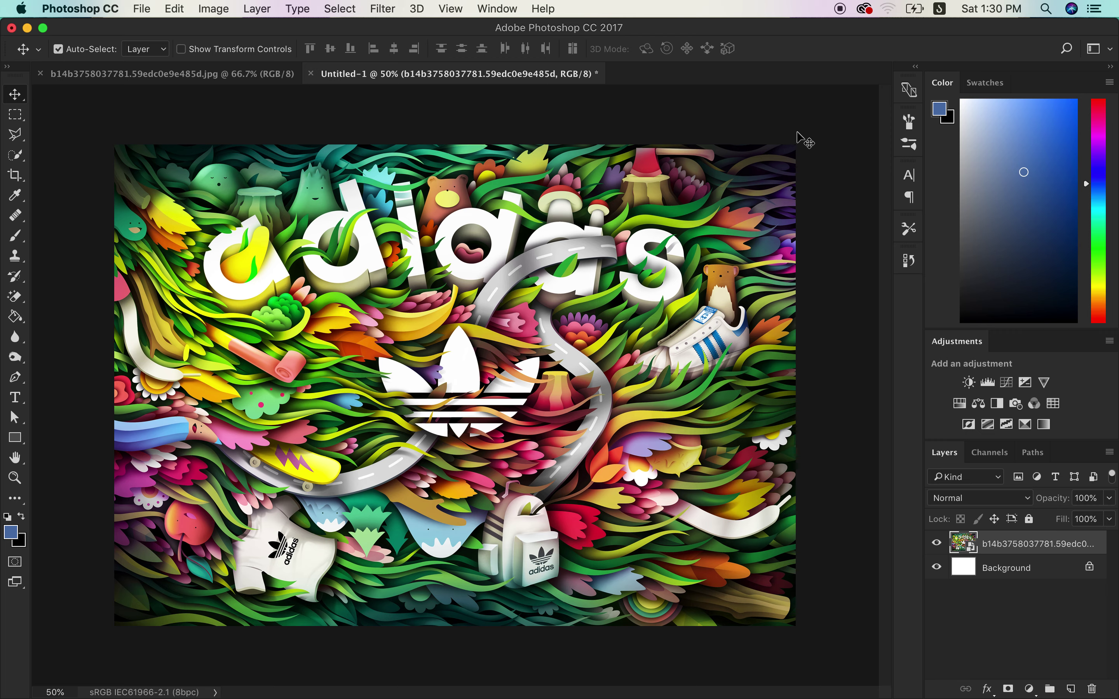
key(ctrl+r)
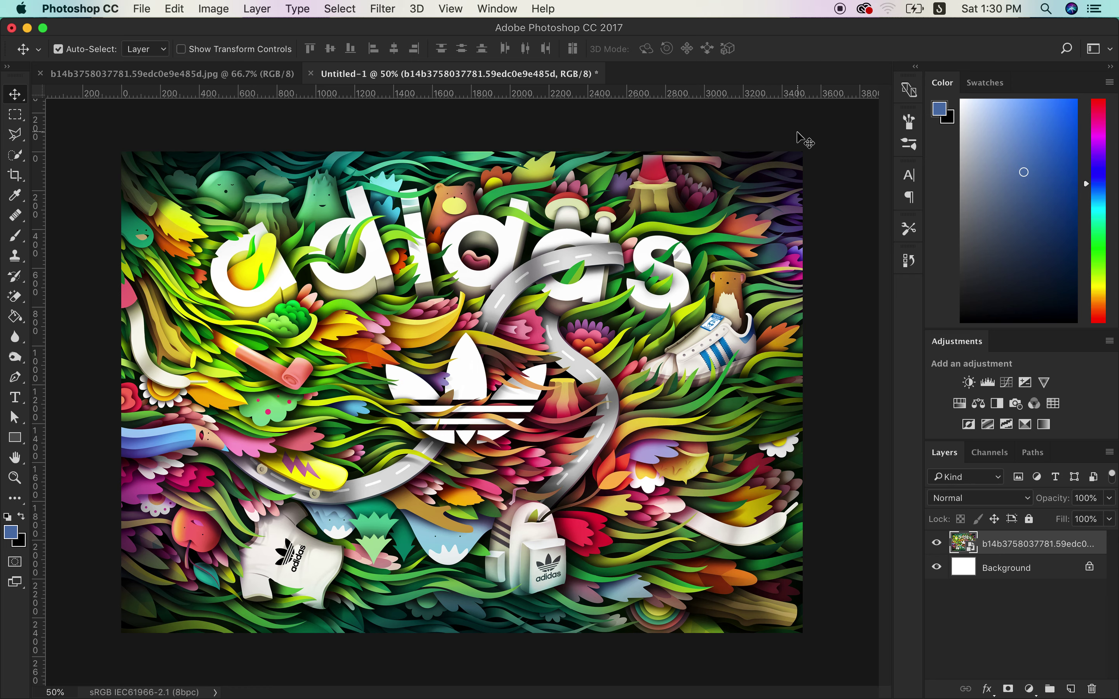
Check the ruler units, then drag a horizontal guide to the artwork's top edge
right_click(793, 99)
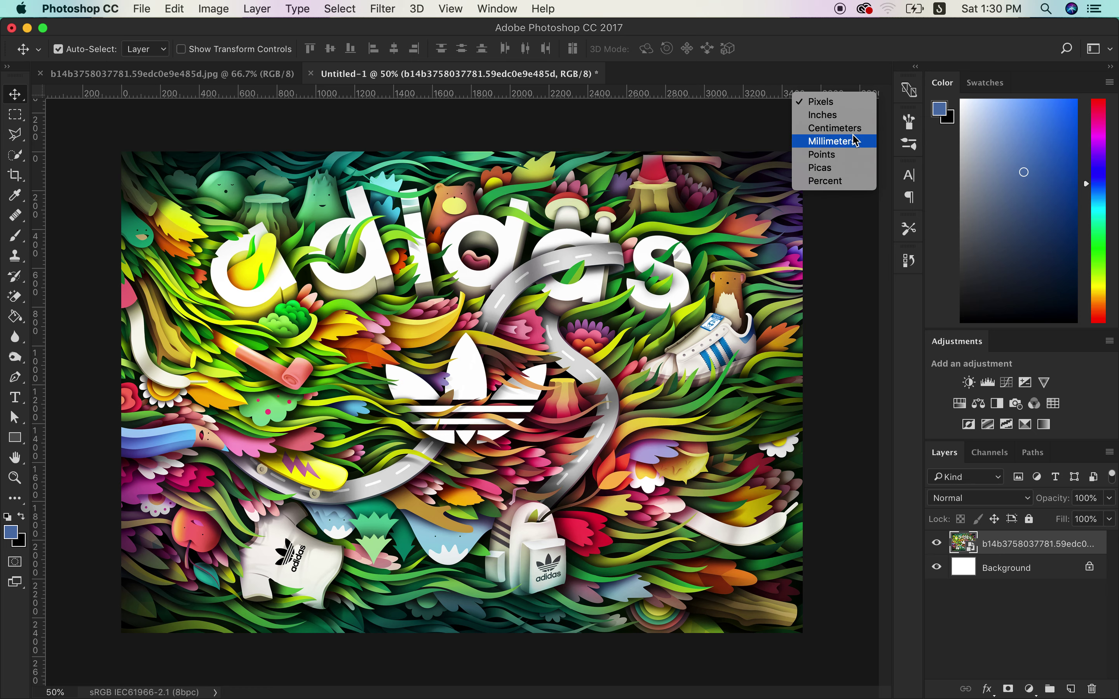
key(Escape)
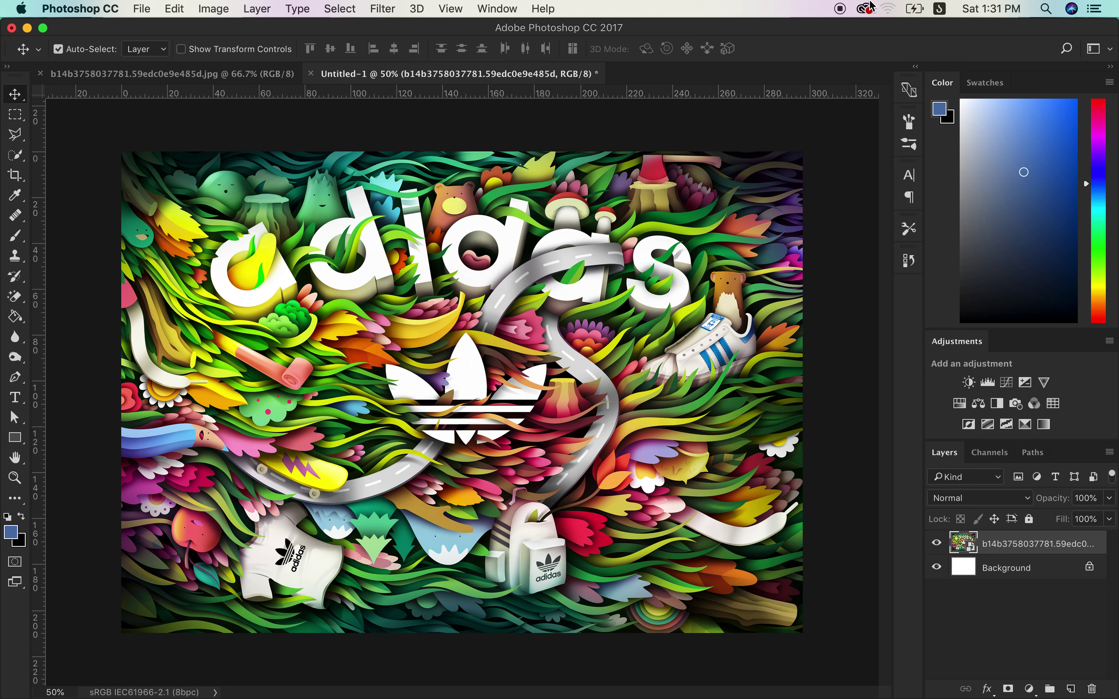
drag(688, 92, 699, 151)
Add guides at the artwork's bottom, left and right edges to frame the canvas
drag(517, 95, 521, 634)
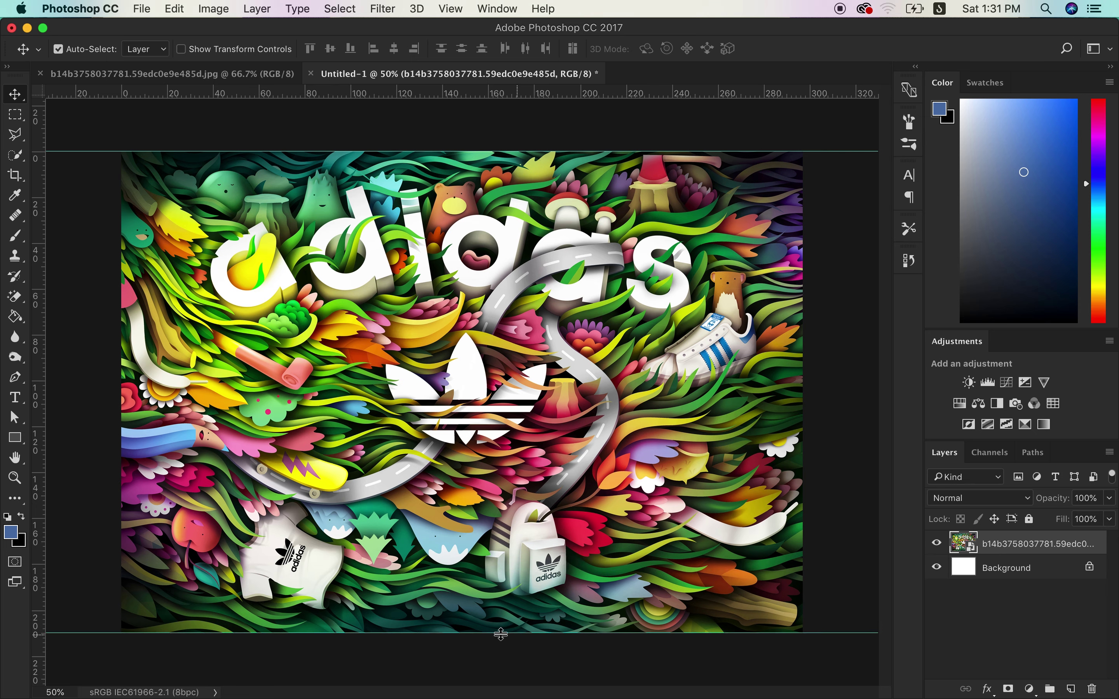
drag(43, 428, 122, 430)
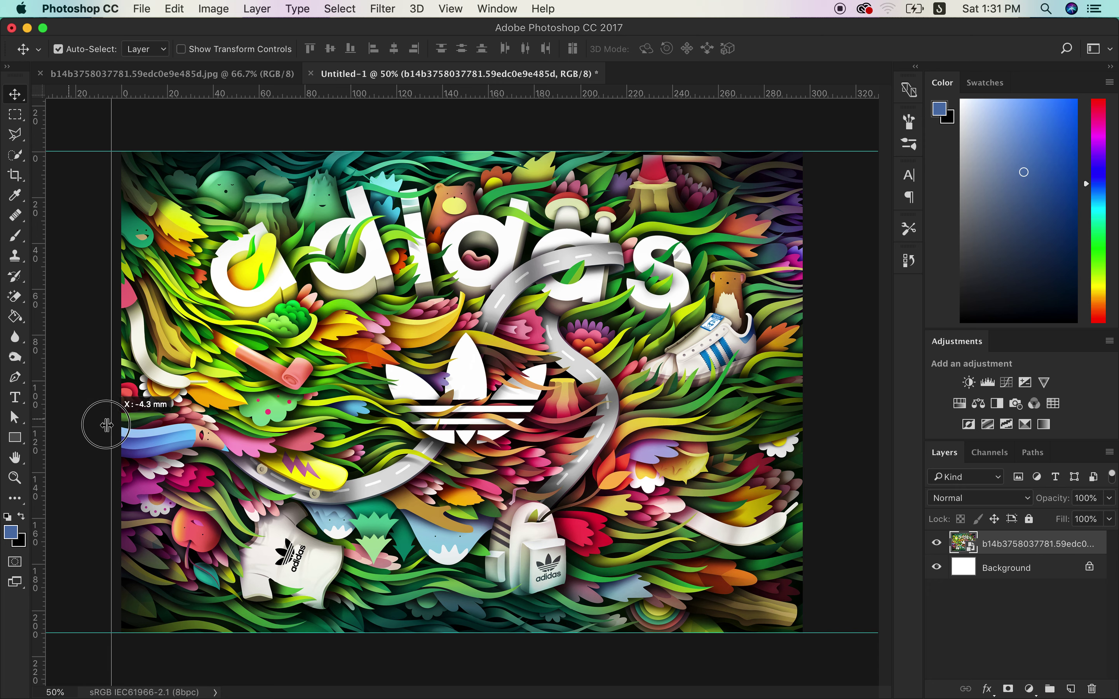
drag(46, 379, 804, 305)
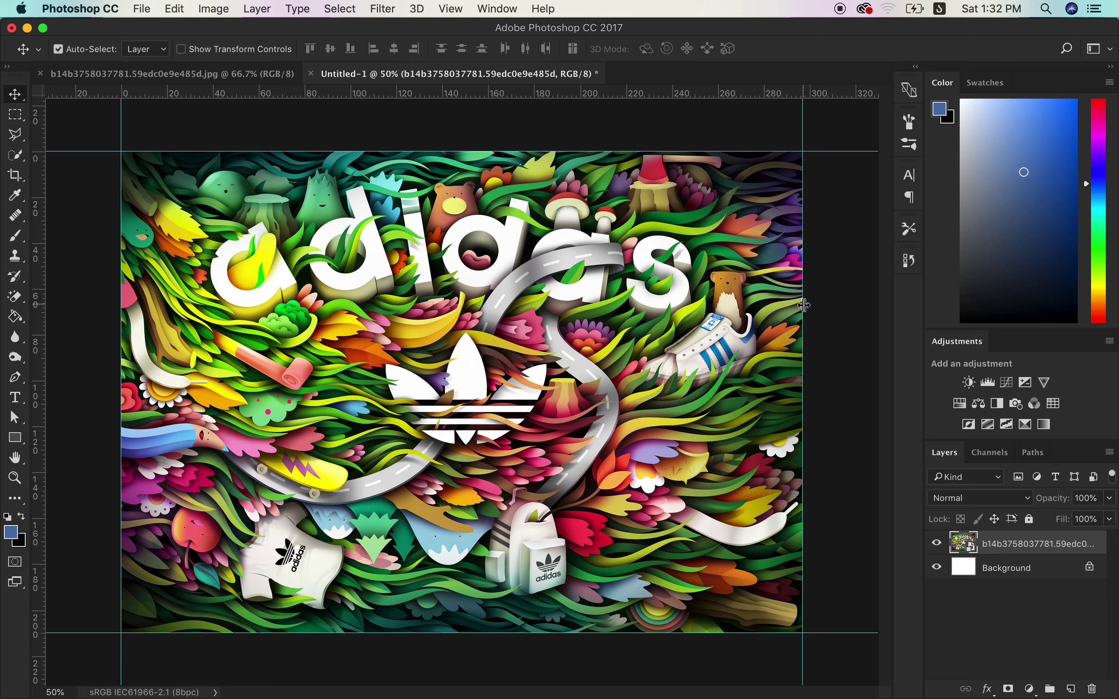
click(226, 8)
click(273, 129)
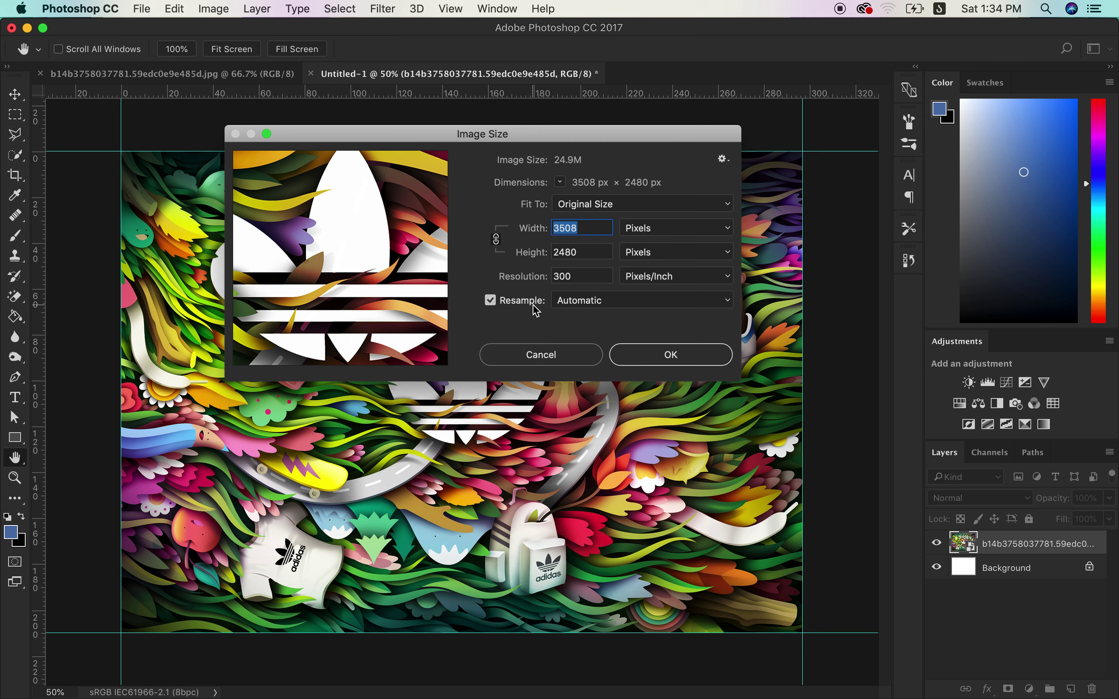
click(512, 354)
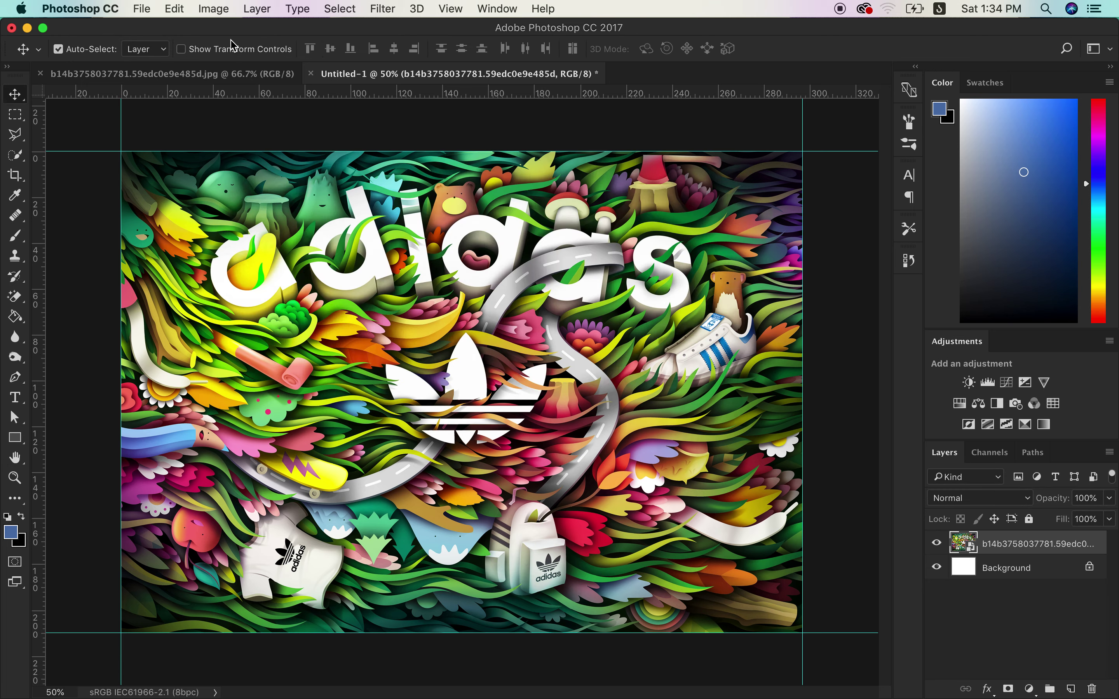
click(223, 12)
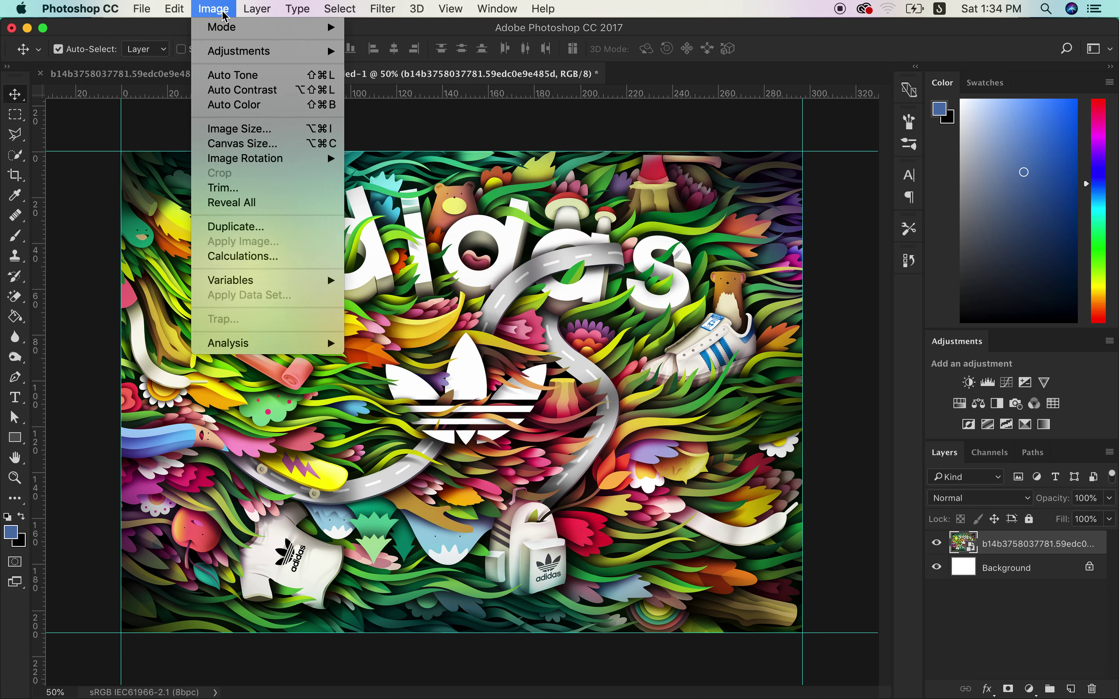
click(262, 147)
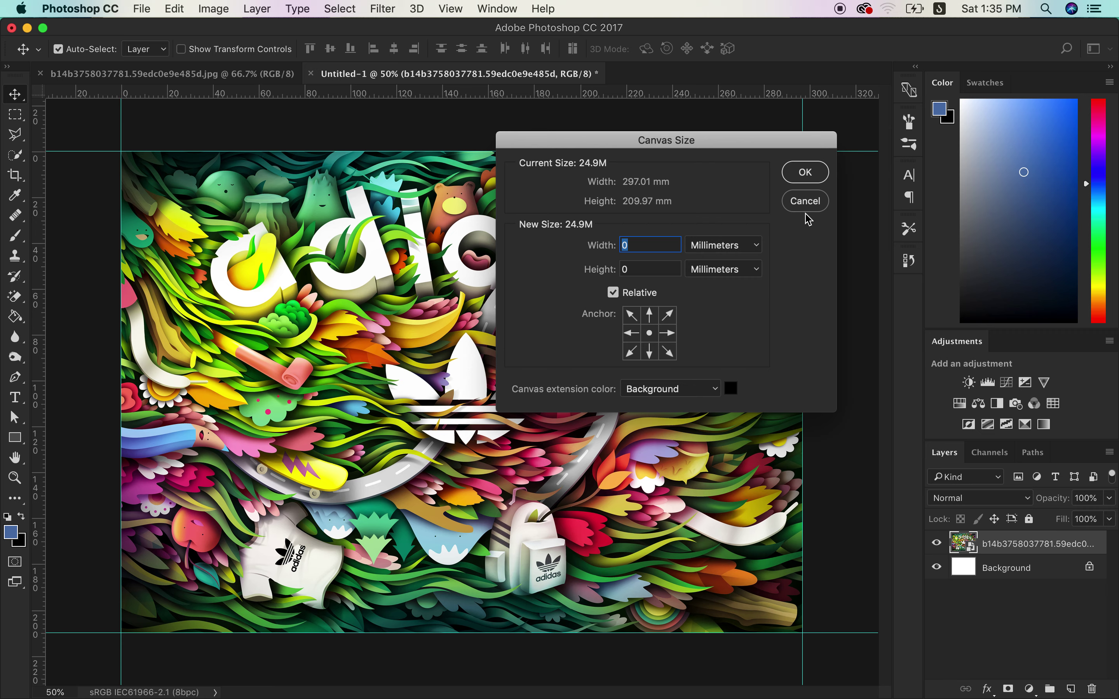
click(805, 201)
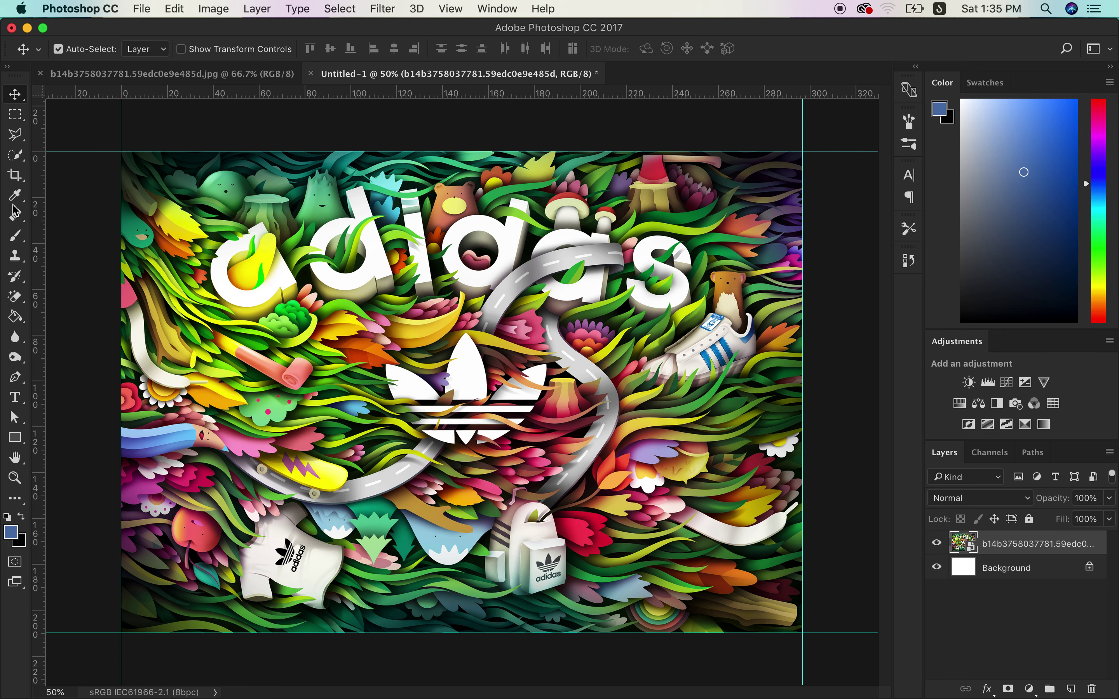
Draw a small blue circle near the artwork's top-left corner and duplicate it rightward
click(15, 437)
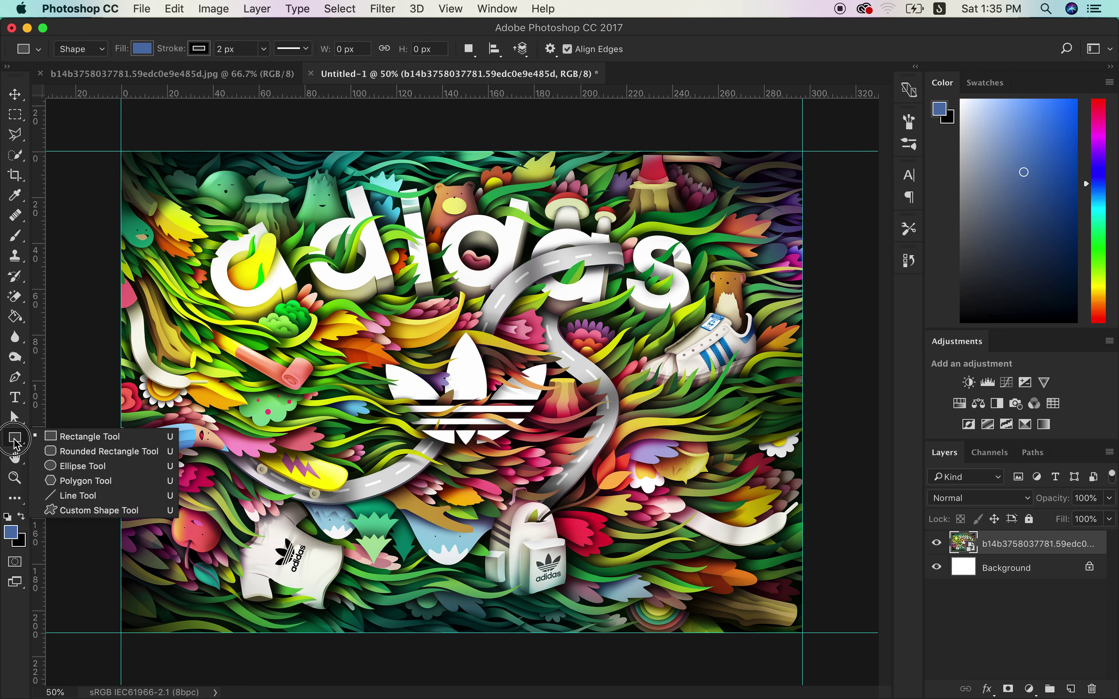
click(76, 466)
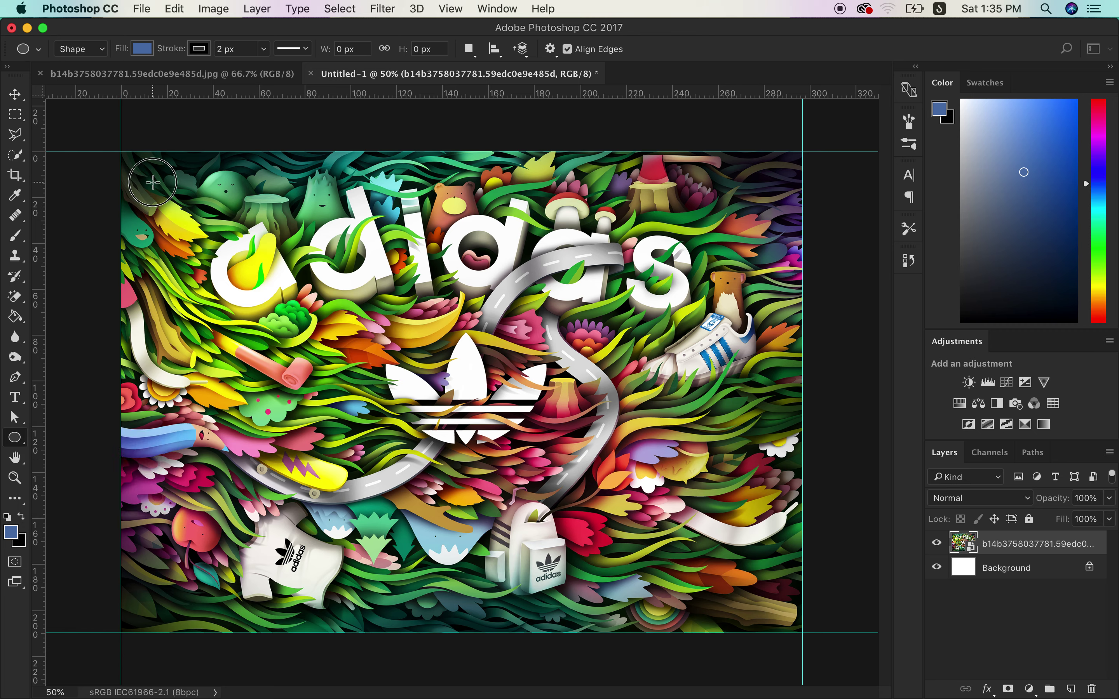
drag(162, 193, 169, 198)
click(14, 92)
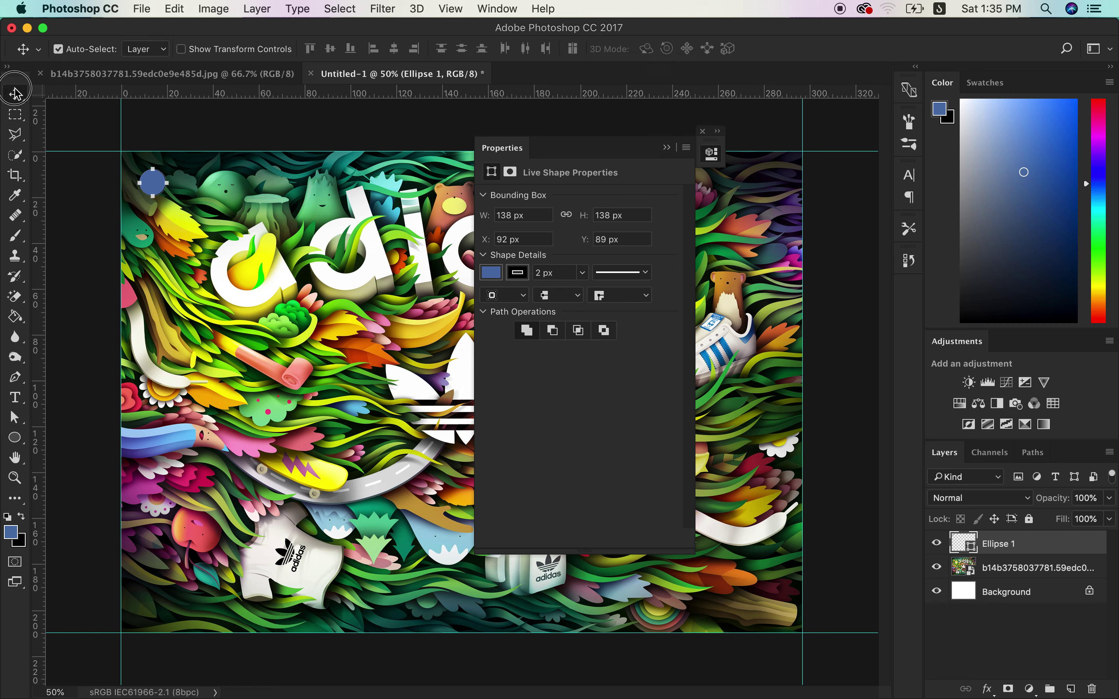
click(703, 131)
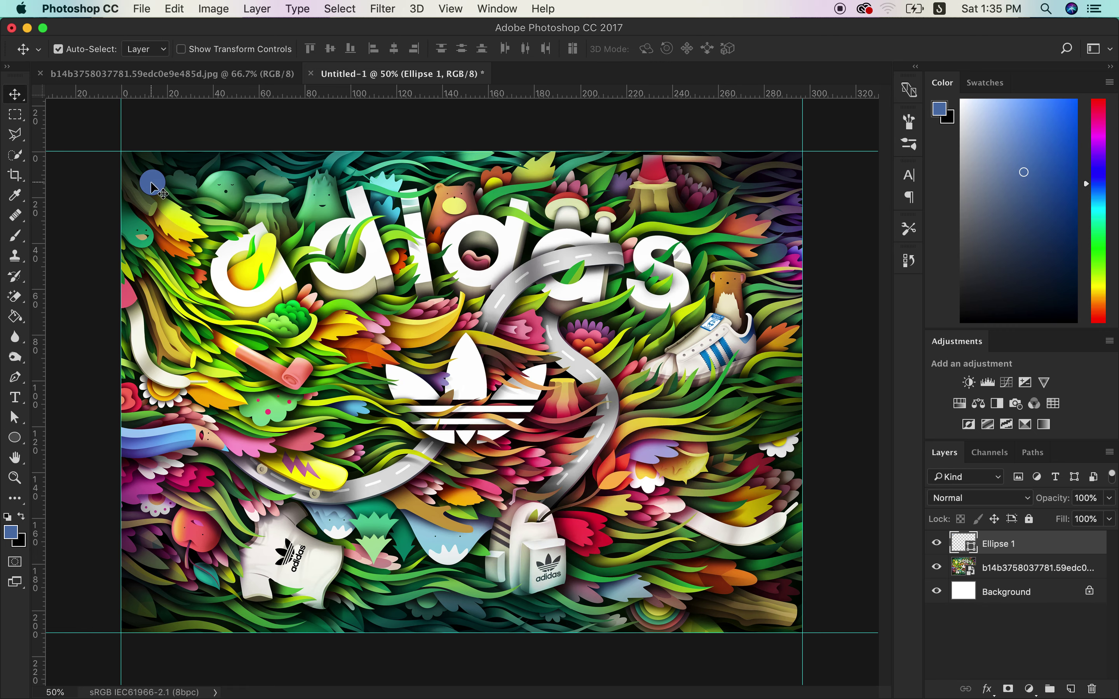
drag(151, 183, 235, 189)
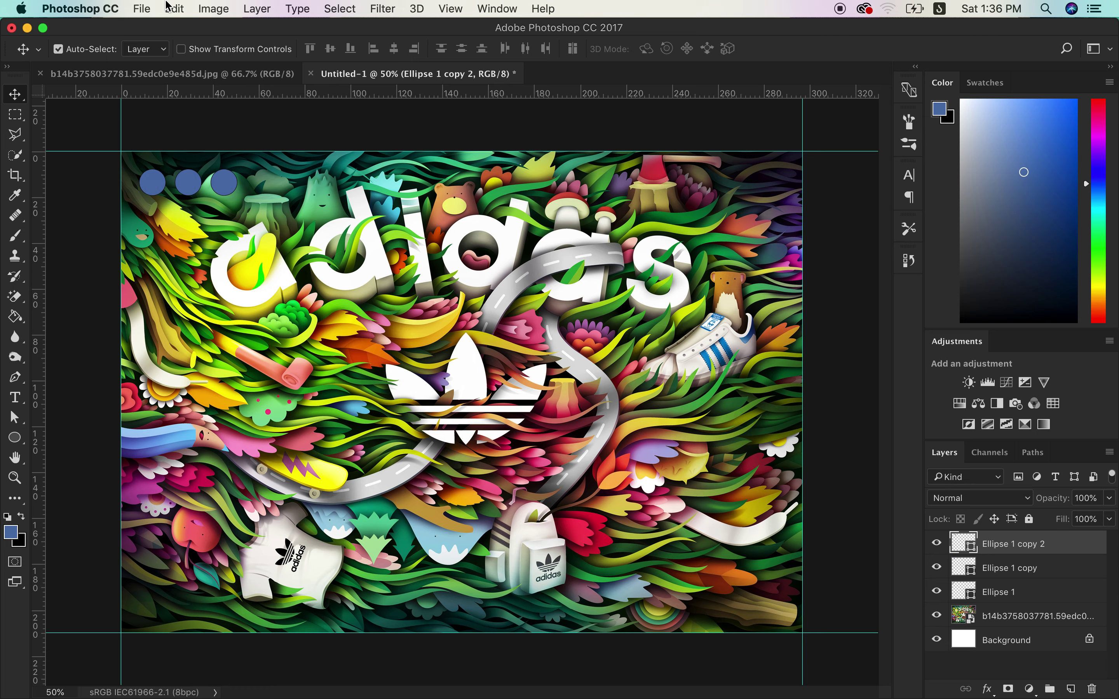
click(214, 9)
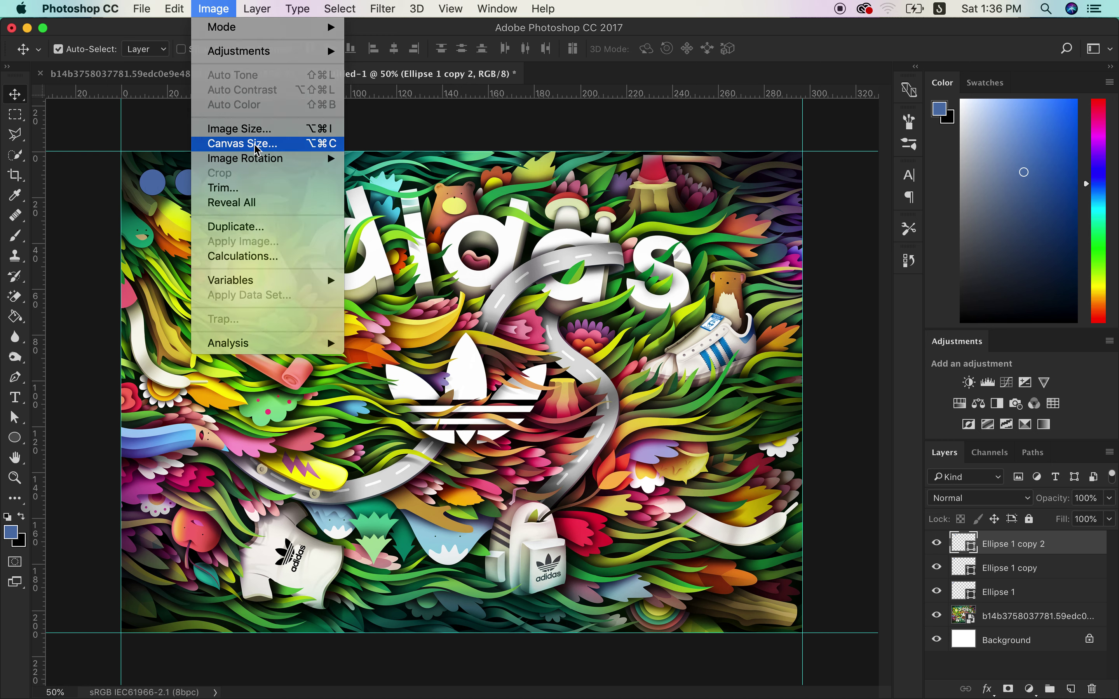
Enlarge the canvas by a relative 3 mm in both width and height
click(249, 144)
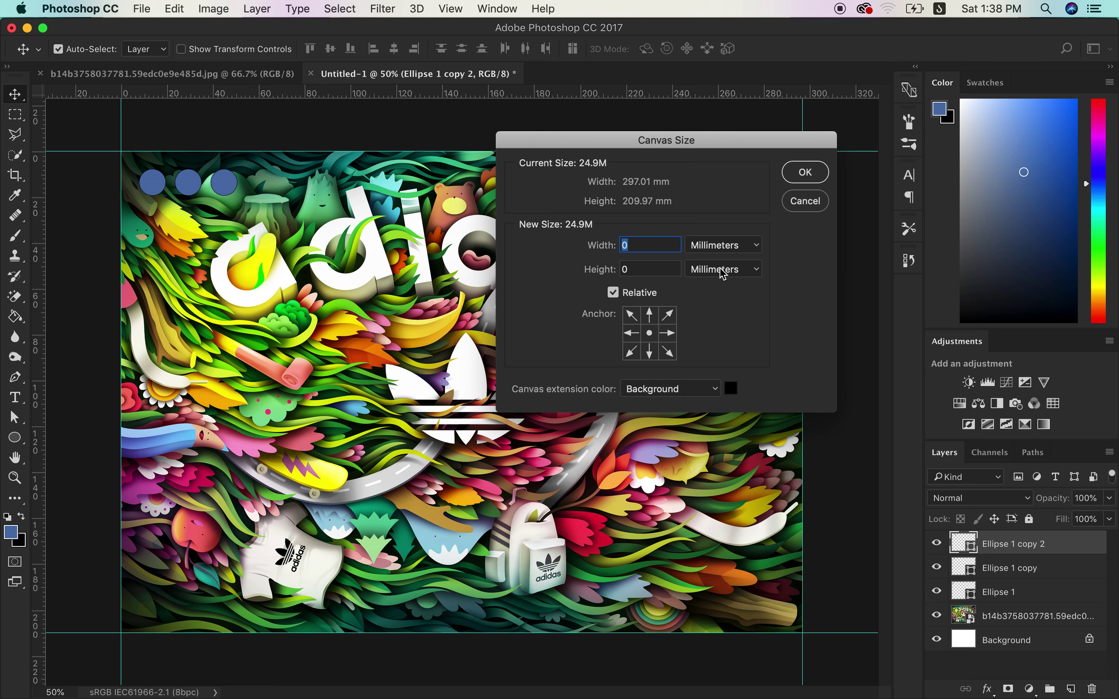
text(3)
key(Tab)
text(3)
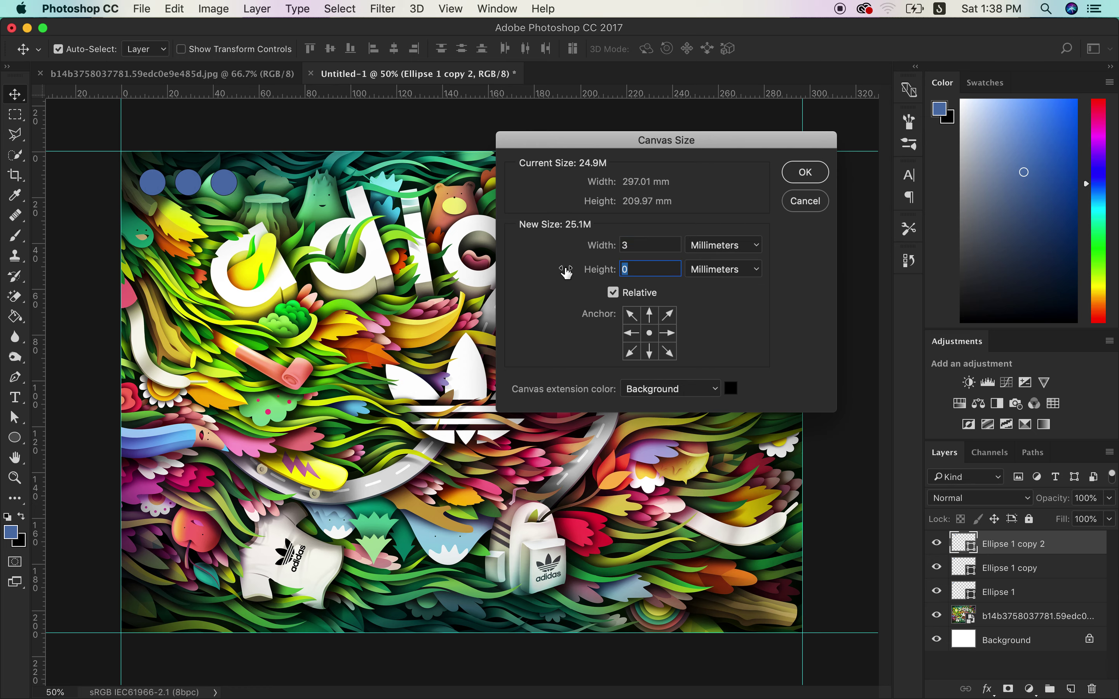
click(813, 173)
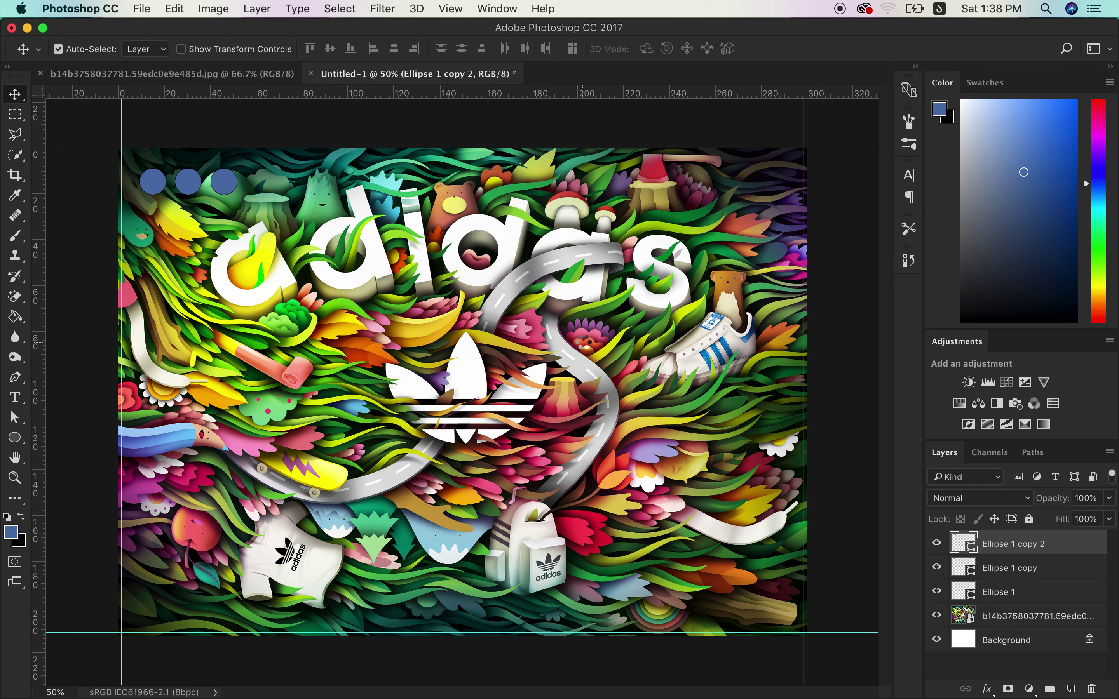
Choose CMYK Color mode, bringing up the flatten-first prompt
click(212, 8)
mouse_move(227, 27)
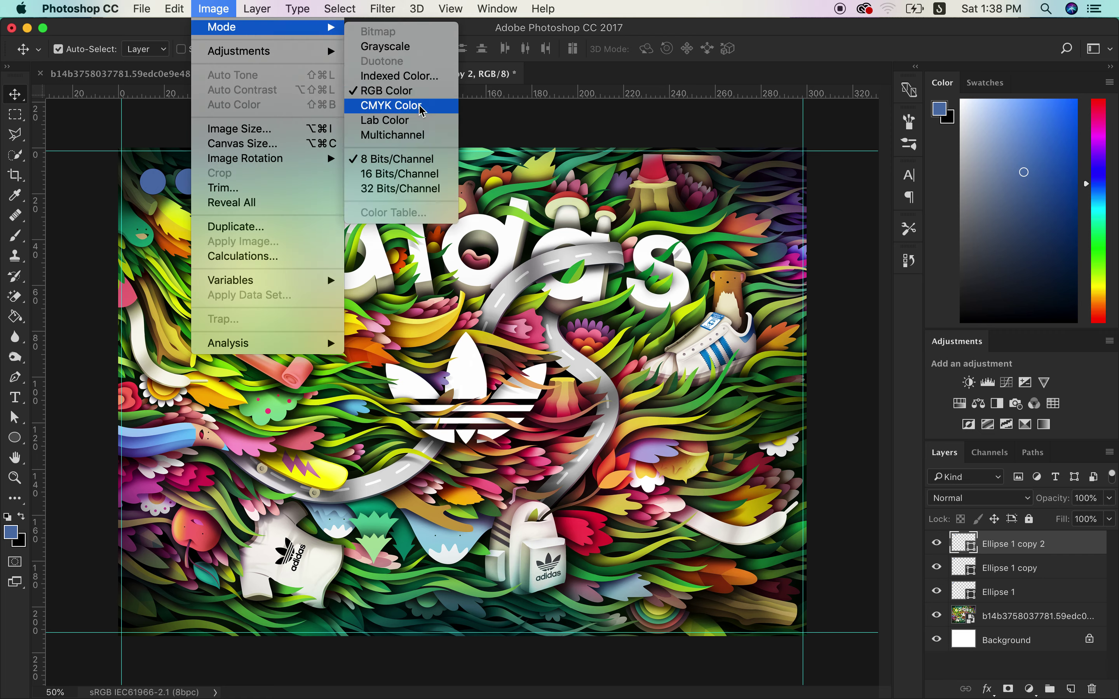
click(419, 106)
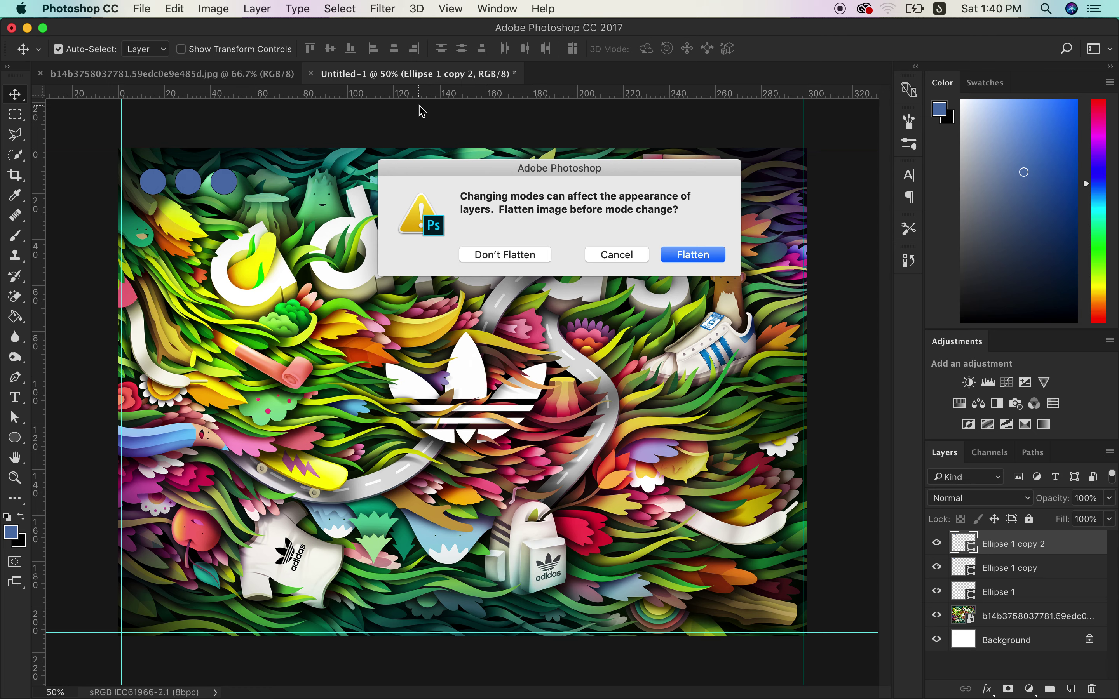
Convert to CMYK without flattening or rasterizing, accepting the U.S. Web Coated (SWOP) v2 profile
click(618, 257)
click(205, 9)
mouse_move(262, 27)
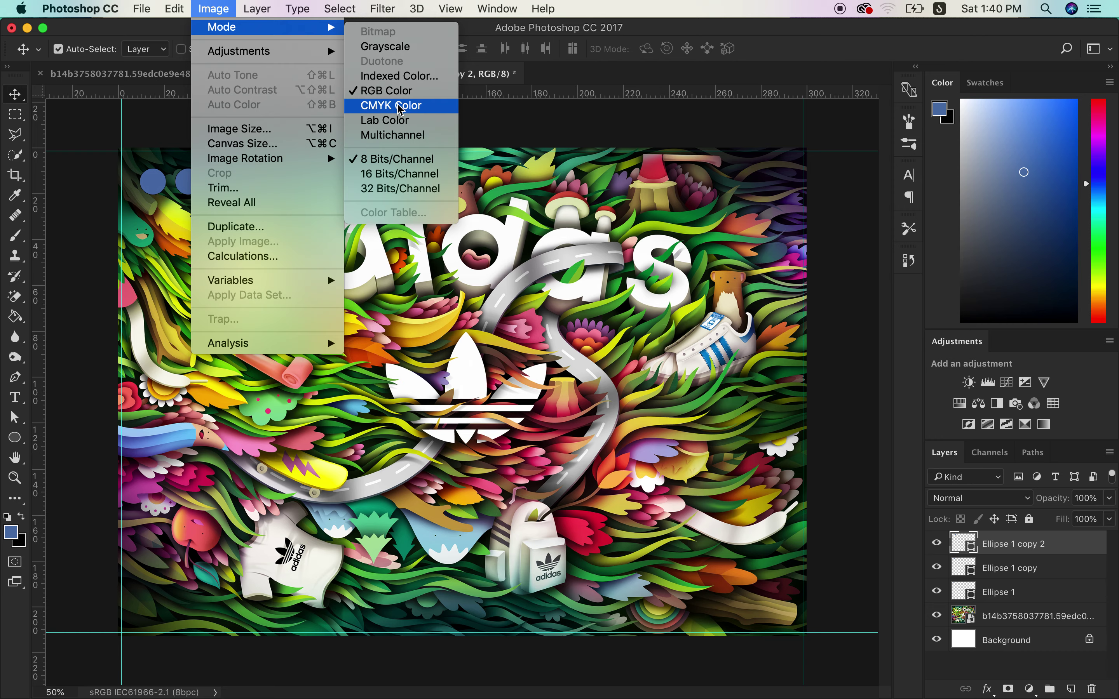
click(455, 238)
click(515, 259)
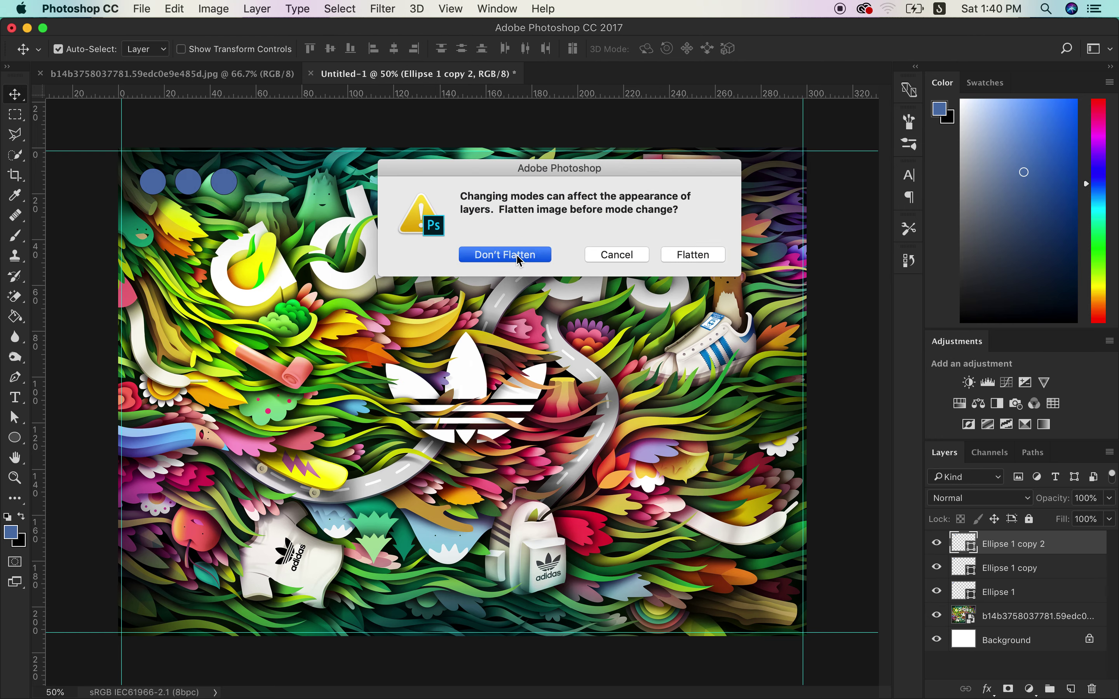
click(527, 259)
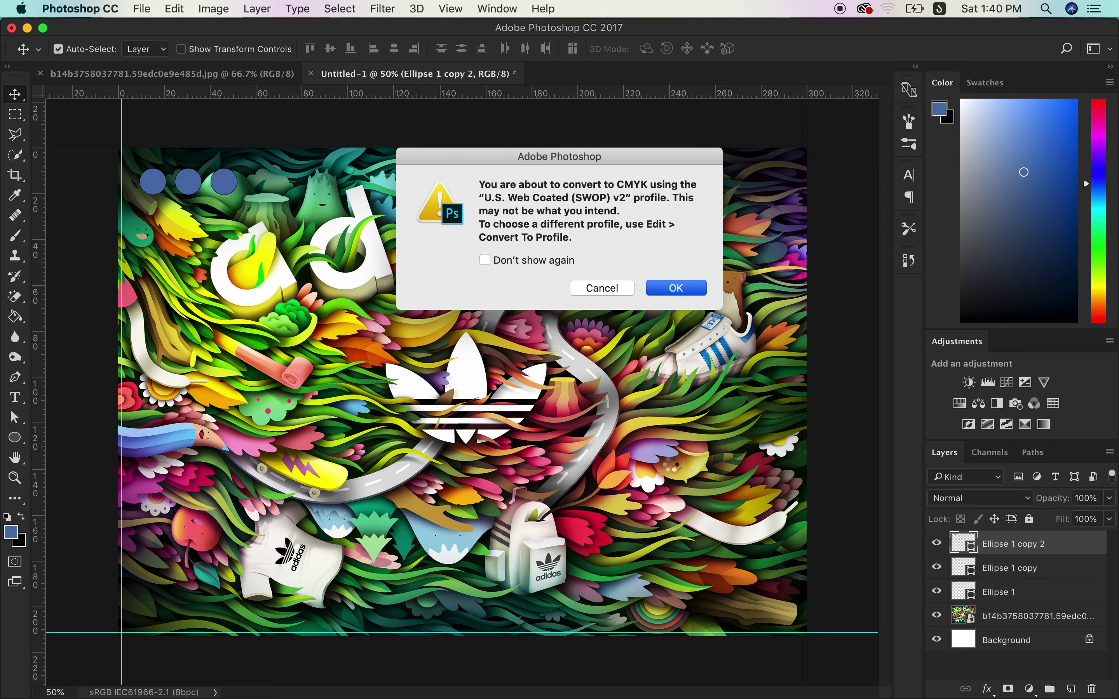
key(Return)
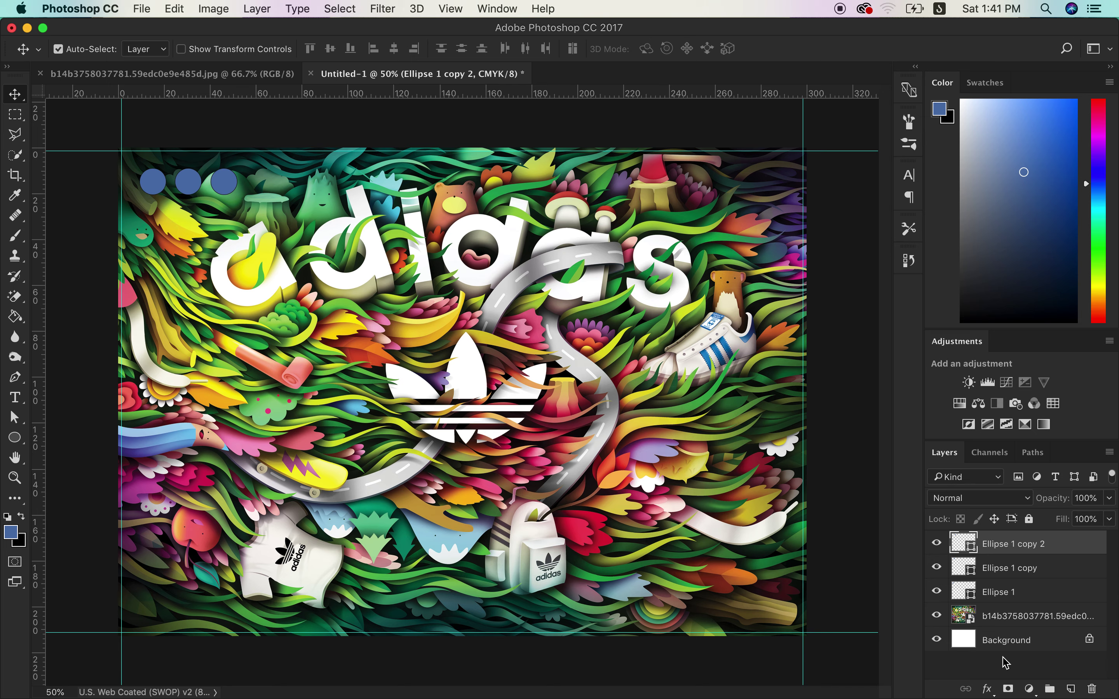
Unlock Background as Layer 0, then select all five layers from Ellipse 1 copy 2 down for layer commands
double_click(1019, 647)
click(692, 308)
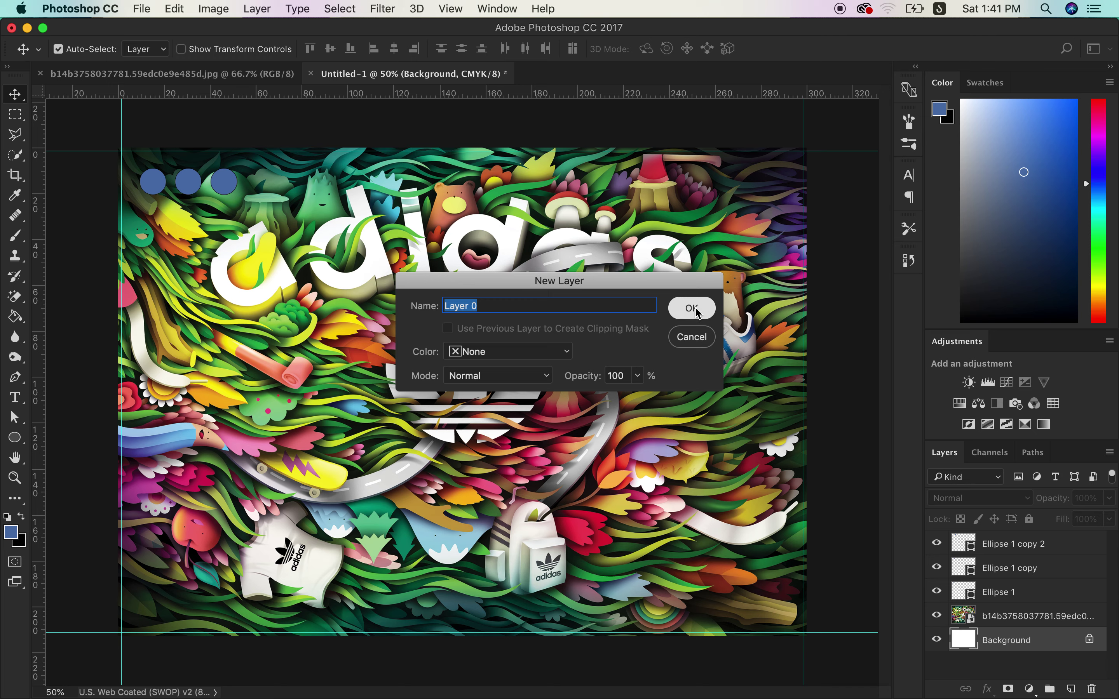
click(1005, 550)
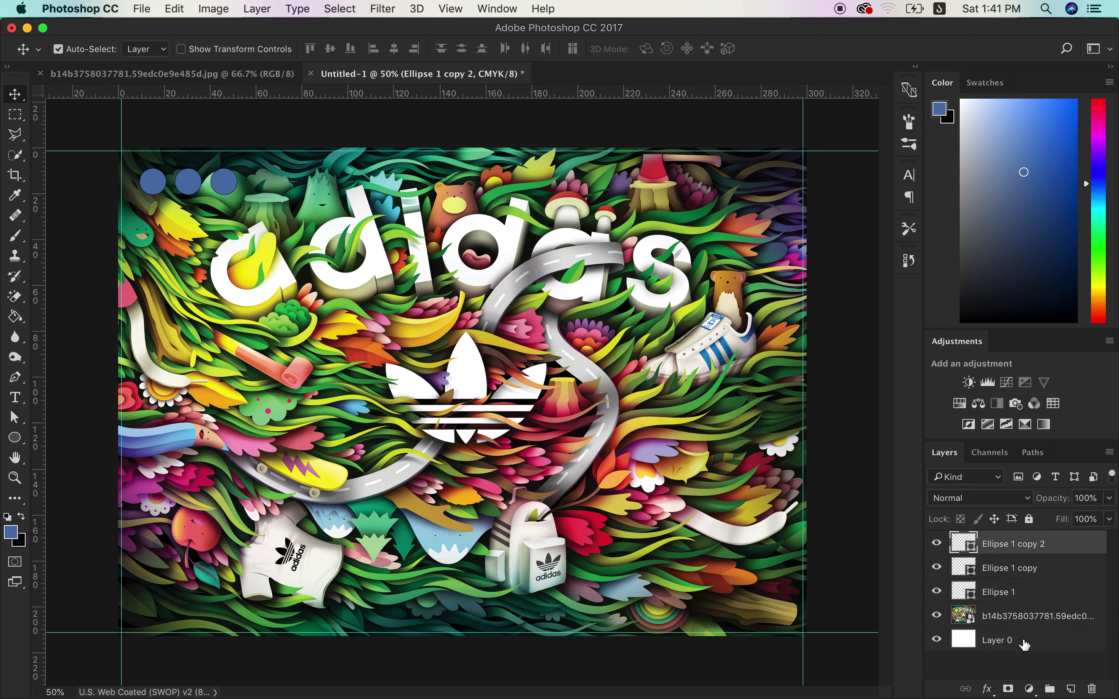
shift+click(1023, 645)
right_click(1025, 647)
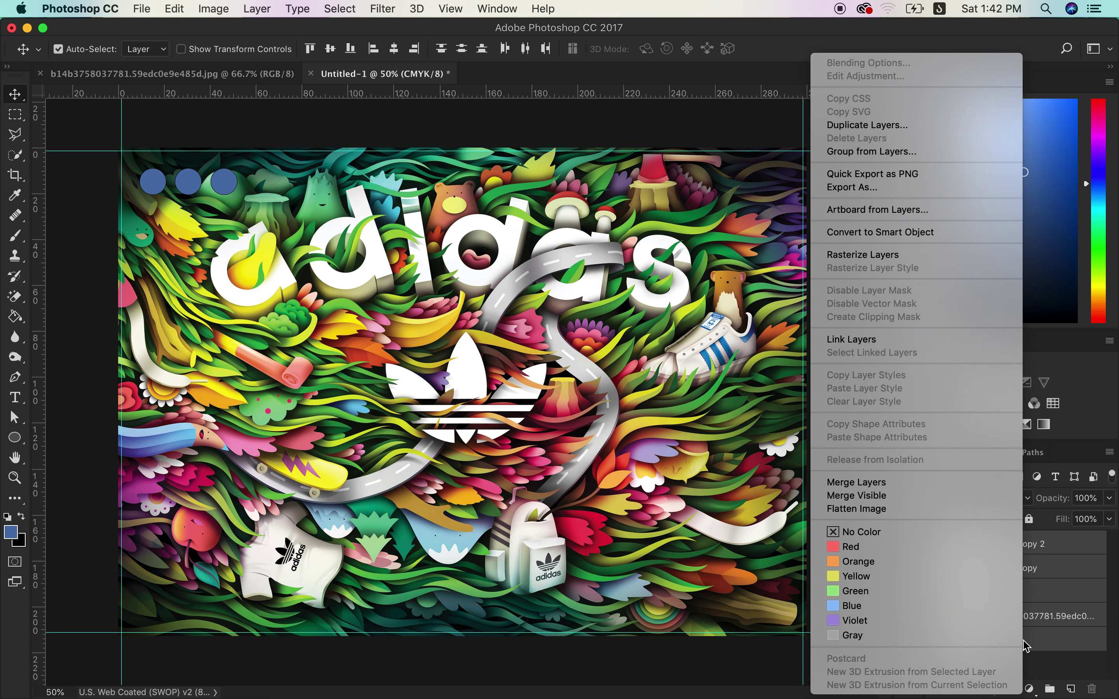
Flatten the image so the circles merge into a single locked Background layer
click(806, 450)
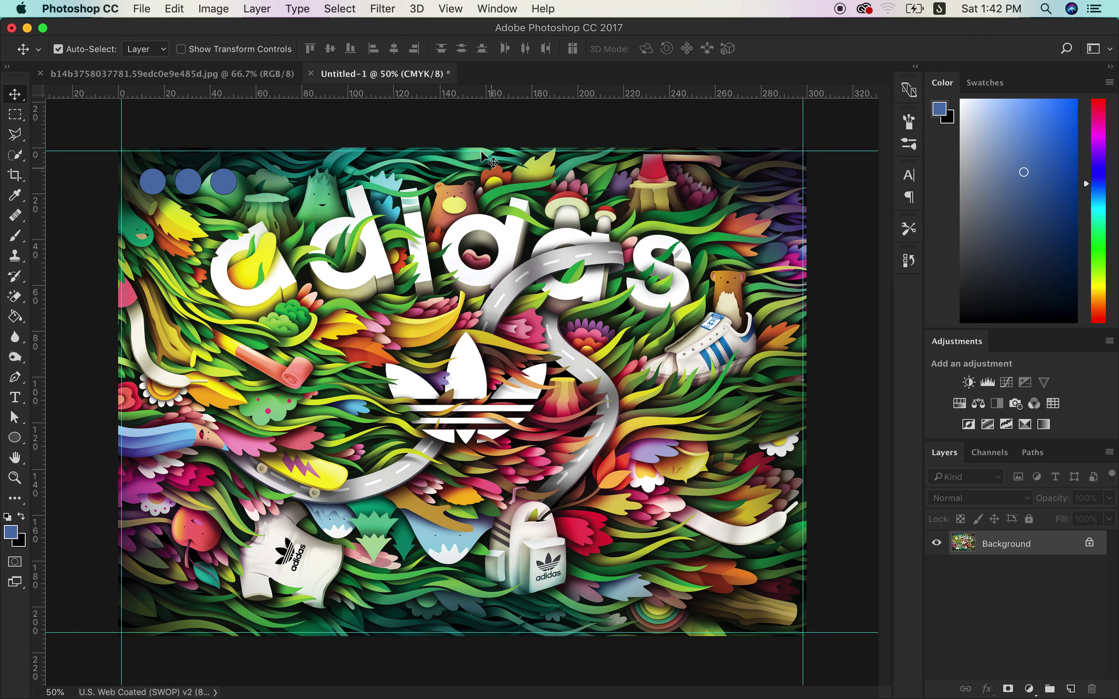
Save the flattened image as 08 on the Desktop in TIFF format
click(141, 9)
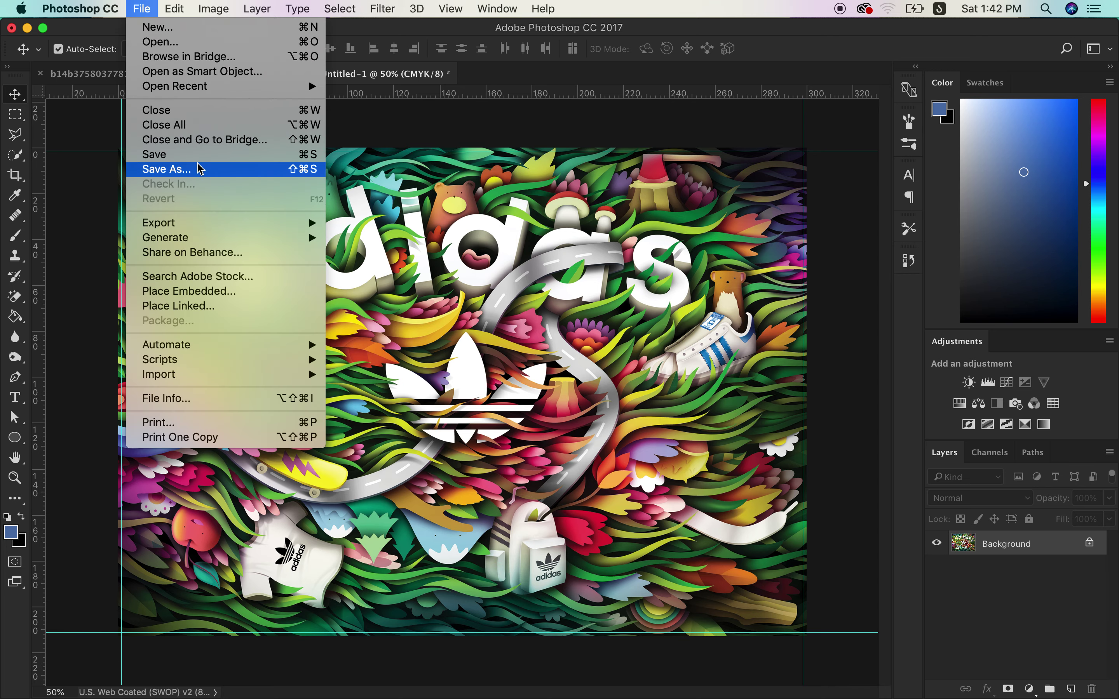
click(166, 169)
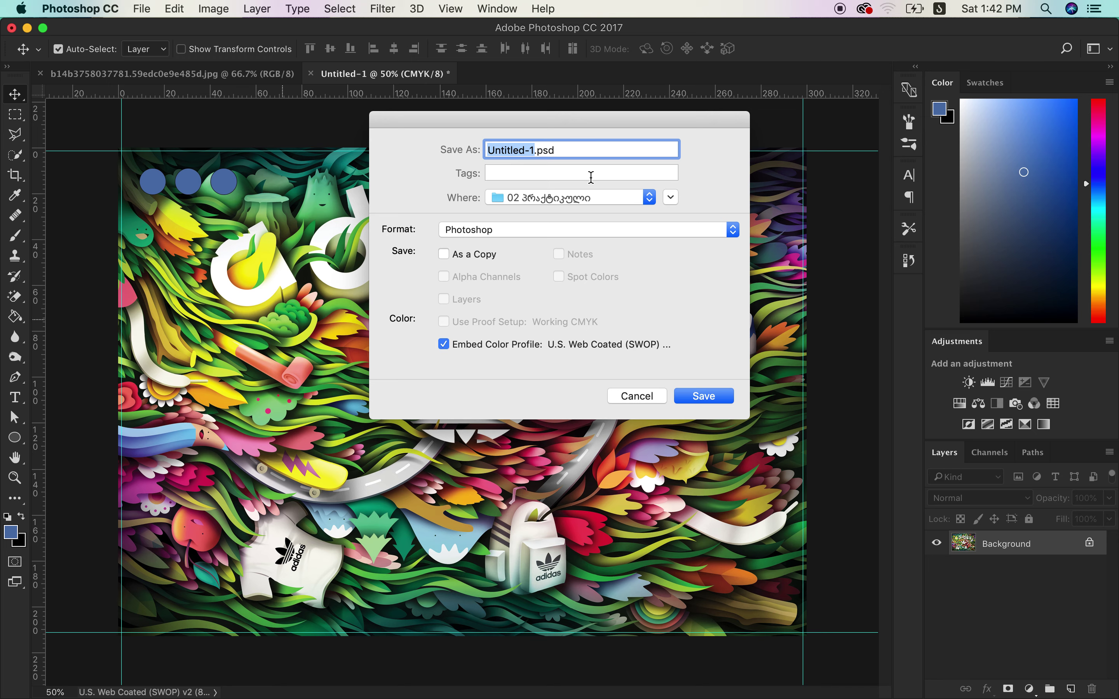
text(08)
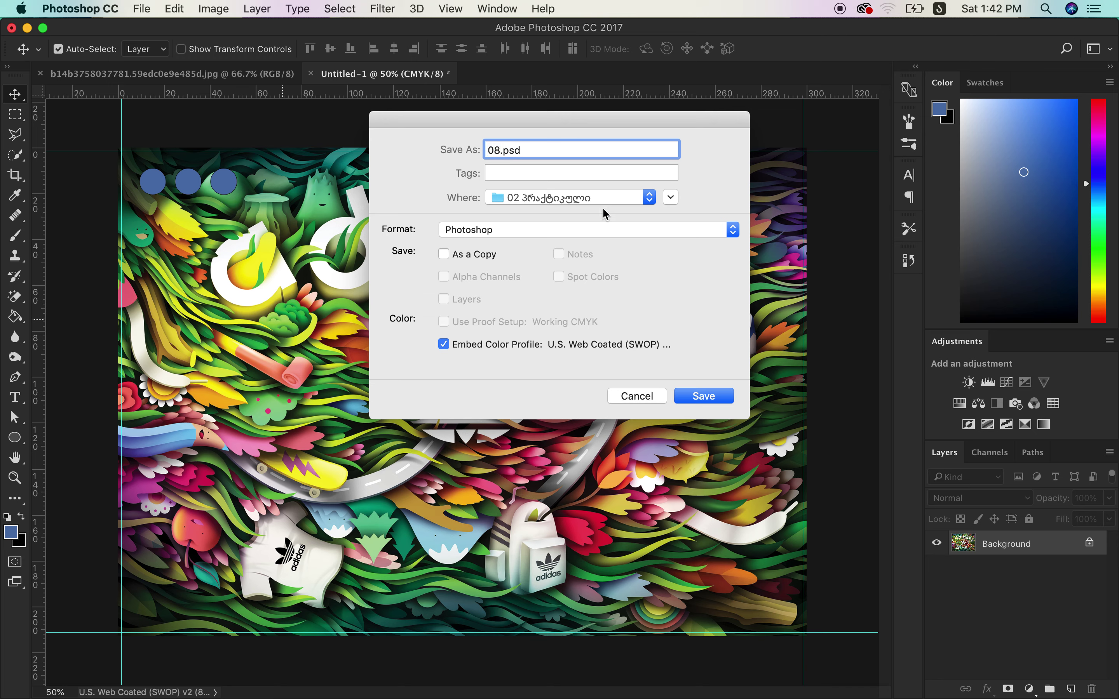
click(603, 199)
click(568, 371)
click(493, 231)
click(498, 360)
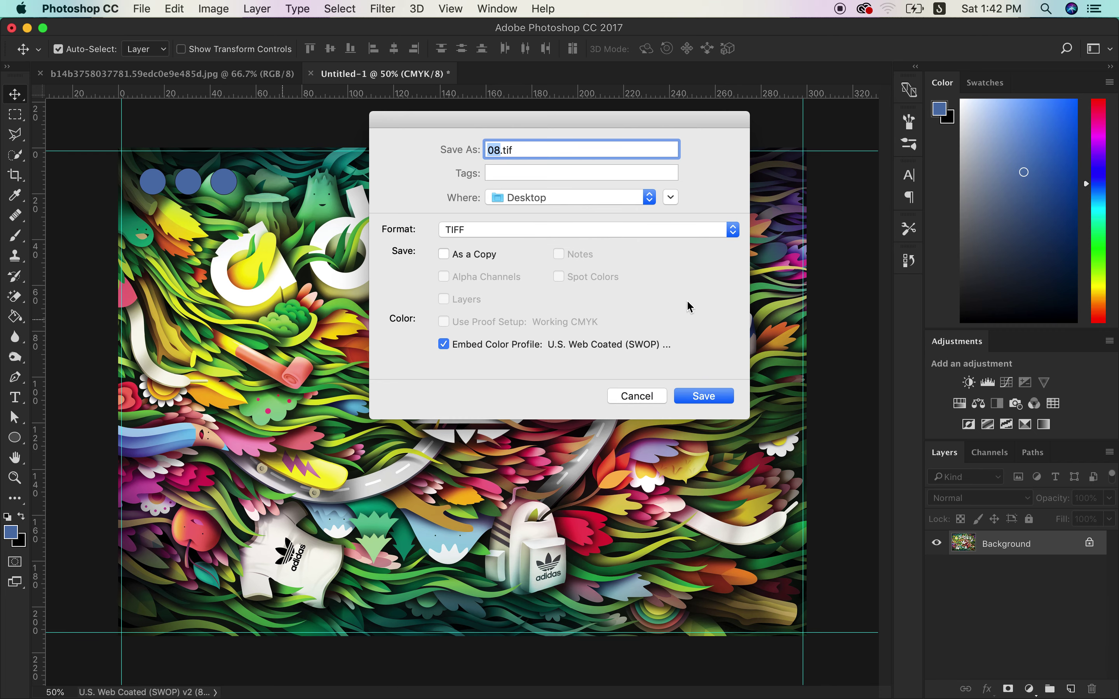
click(712, 397)
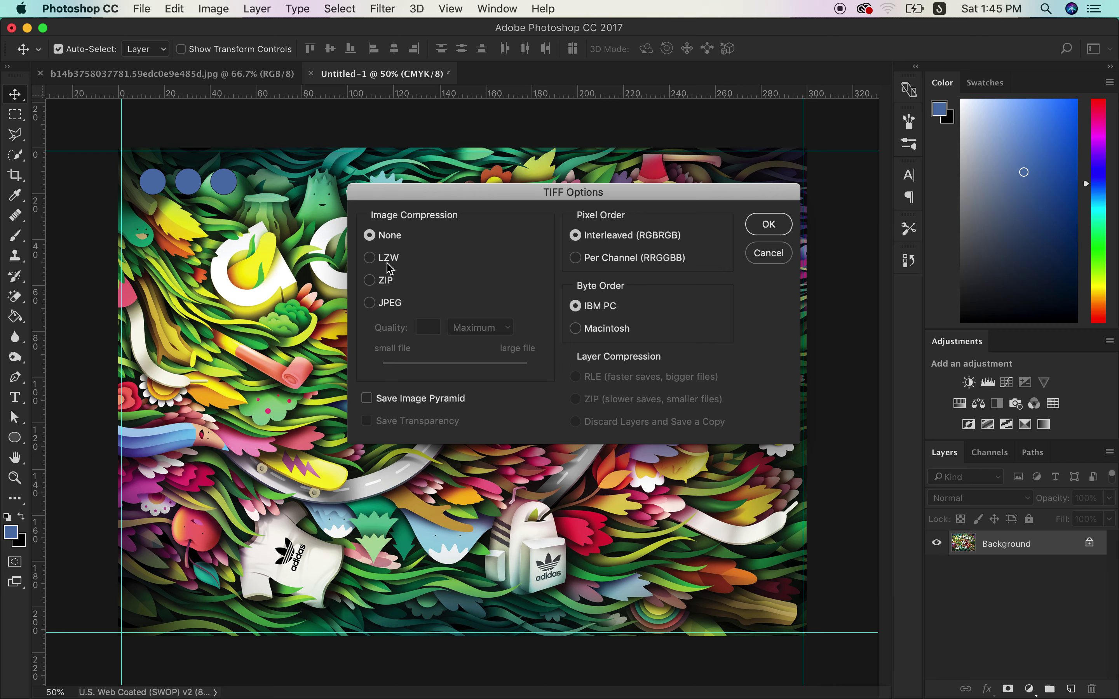
Accept TIFF Options with compression None to finish saving 08.tif
click(769, 224)
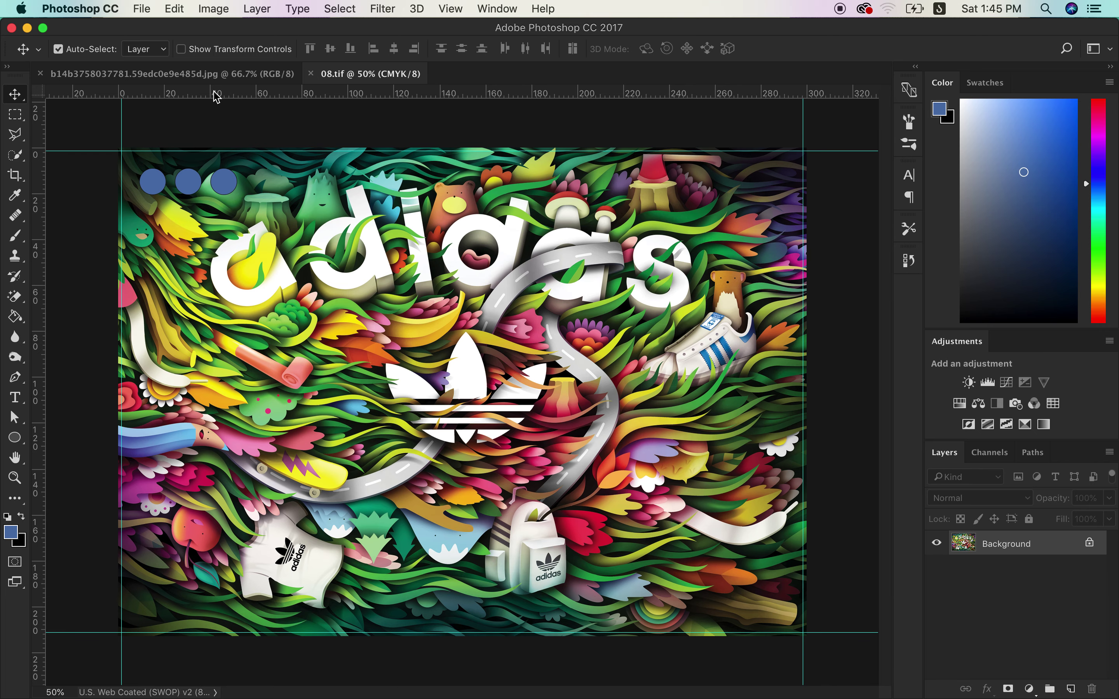
click(382, 78)
click(141, 8)
click(141, 8)
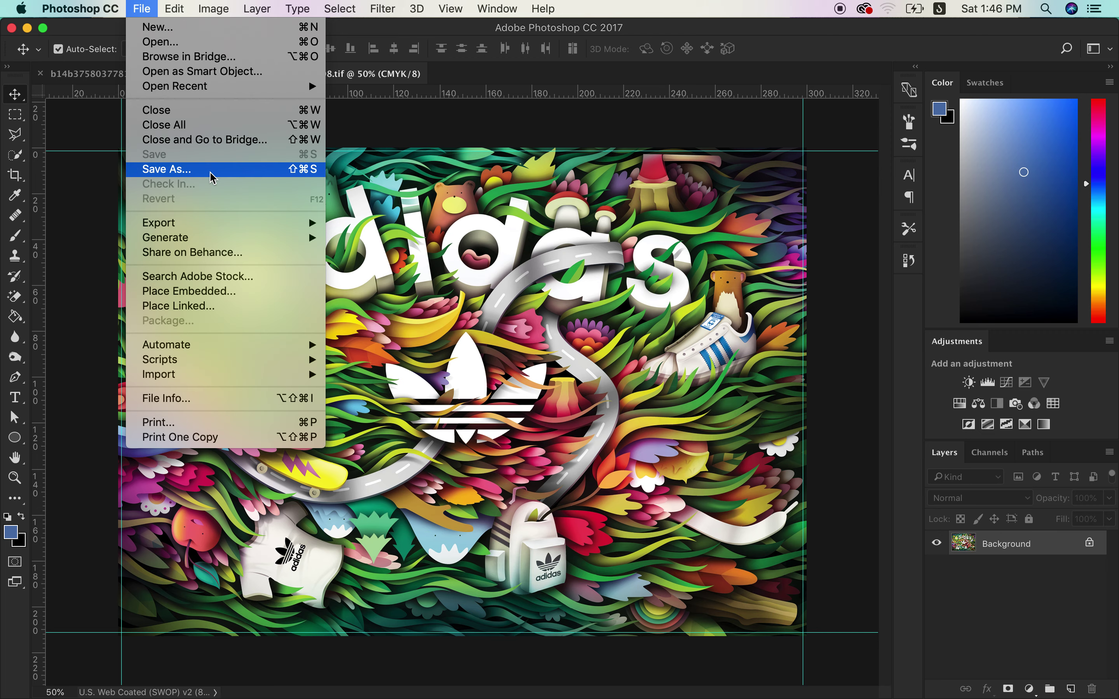
click(213, 178)
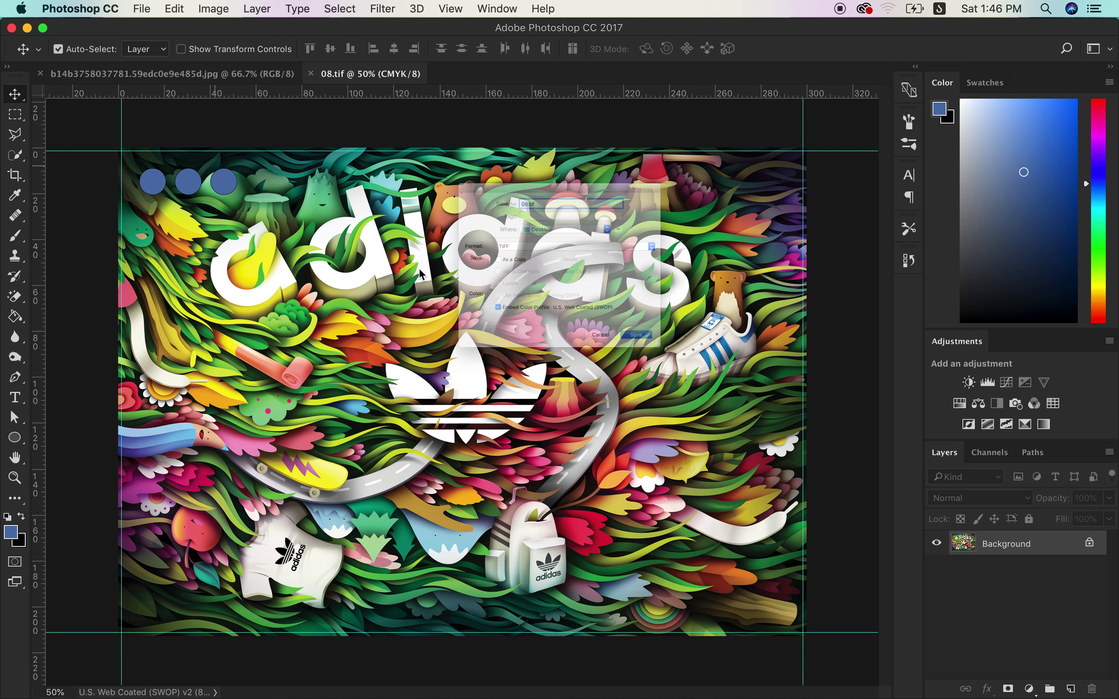
click(540, 229)
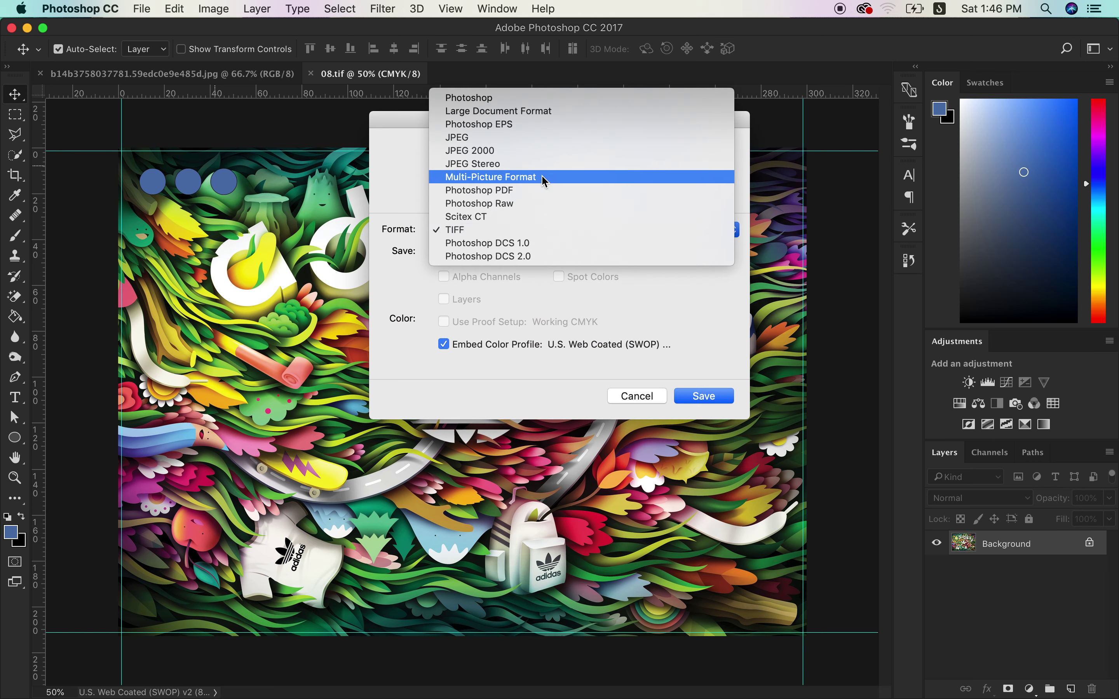
click(635, 394)
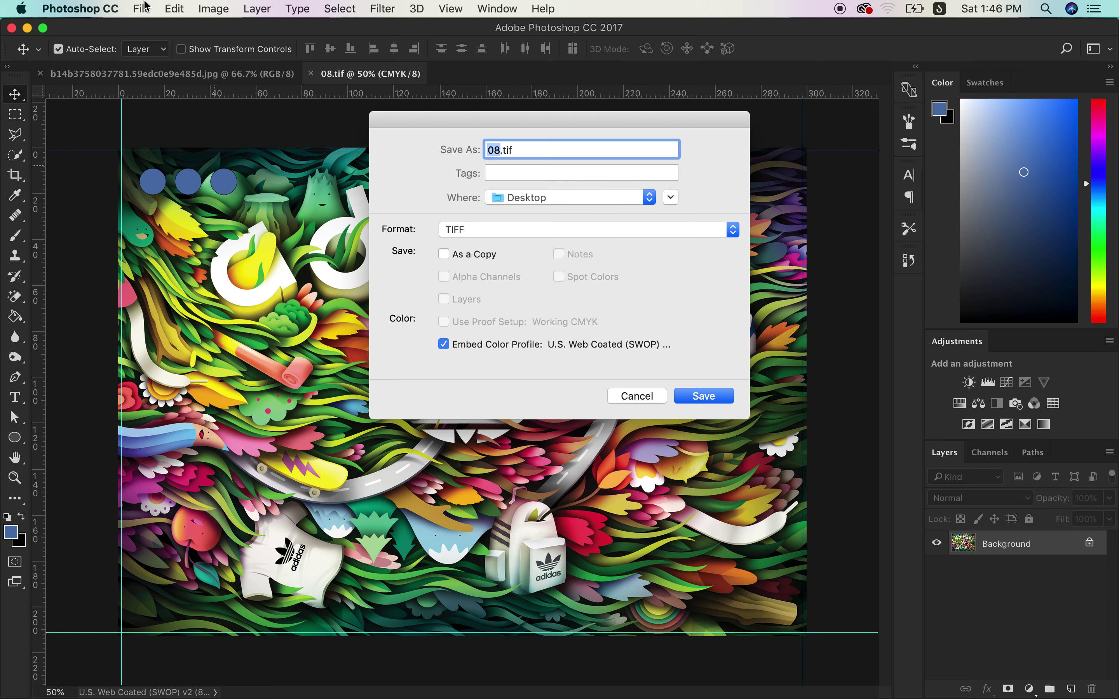
click(634, 396)
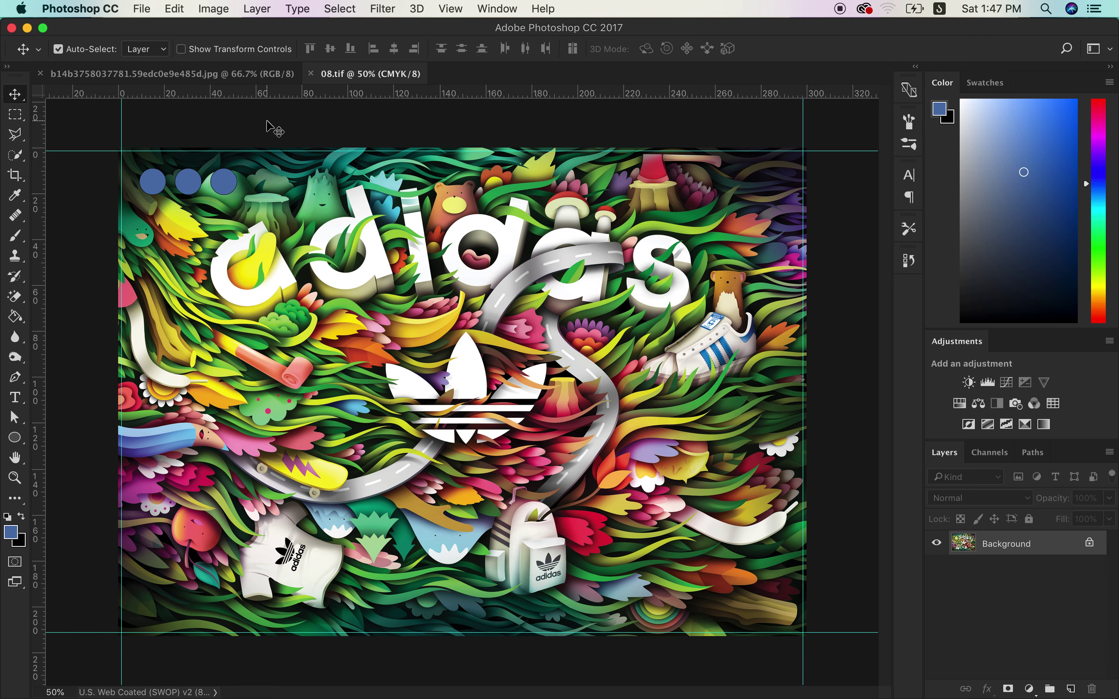
click(133, 6)
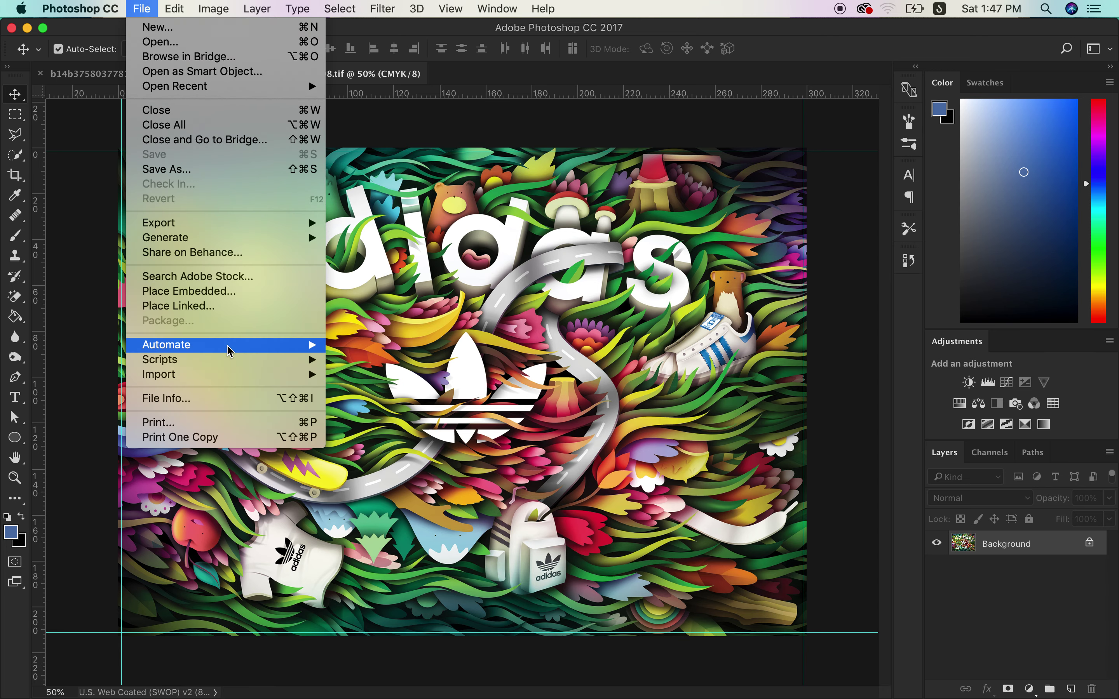
mouse_move(158, 223)
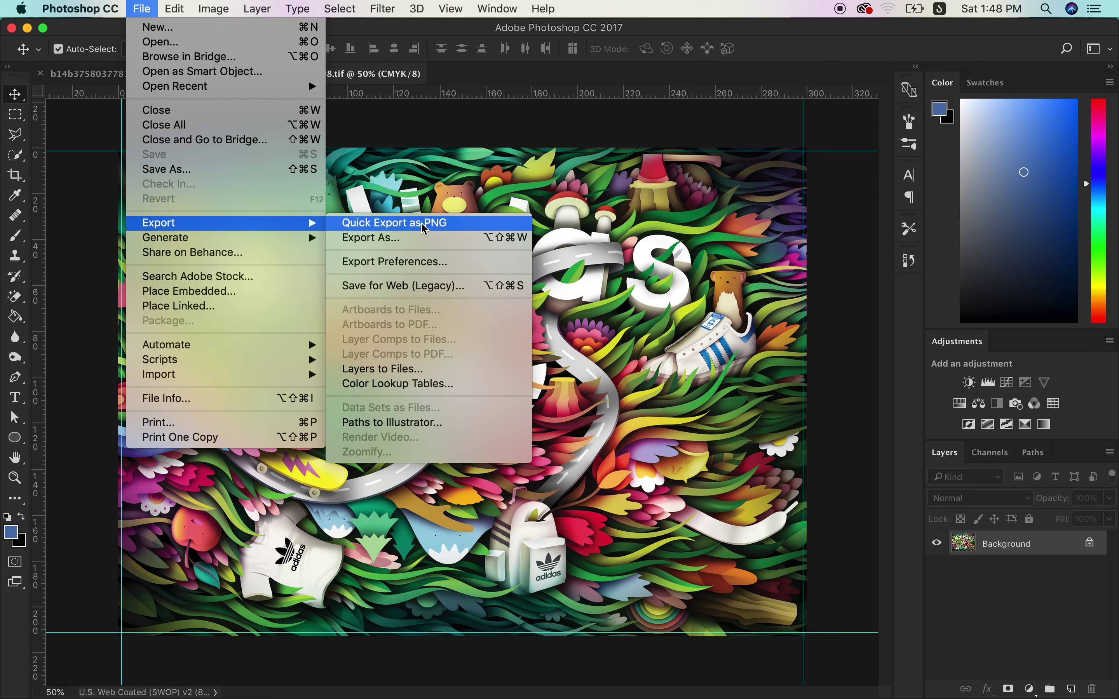
Review the PNG export settings for 08 at 3543 x 2515 px, then cancel without exporting
click(421, 244)
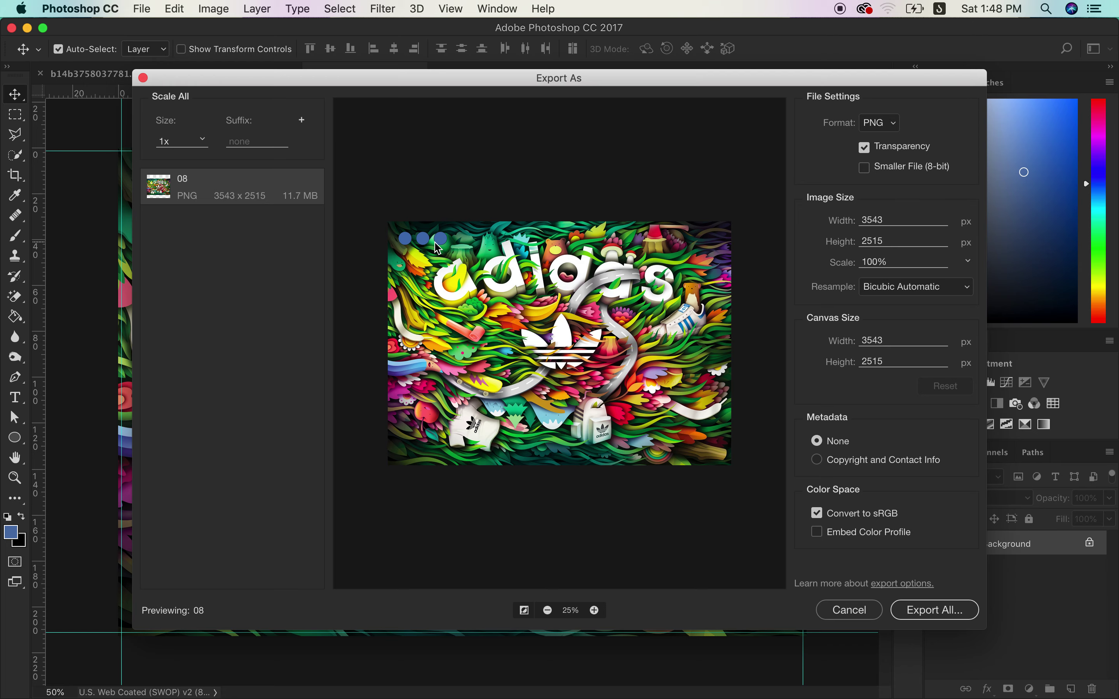
click(849, 611)
click(139, 9)
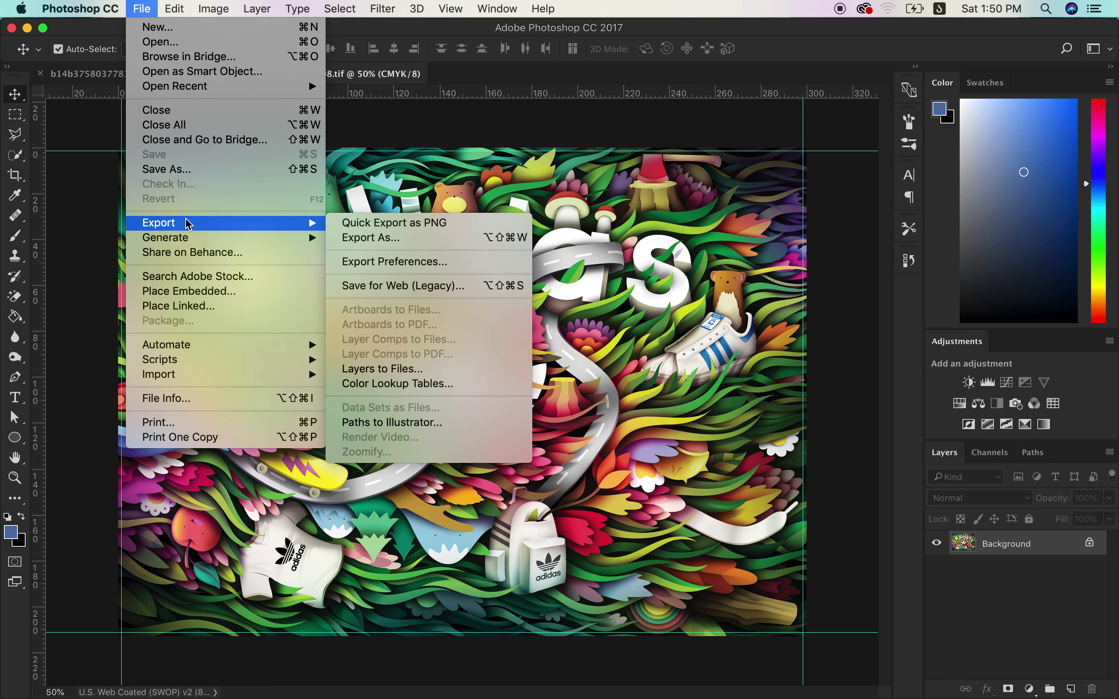
Dismiss the File menu without choosing a command, leaving the 08.tif artwork visible
click(382, 109)
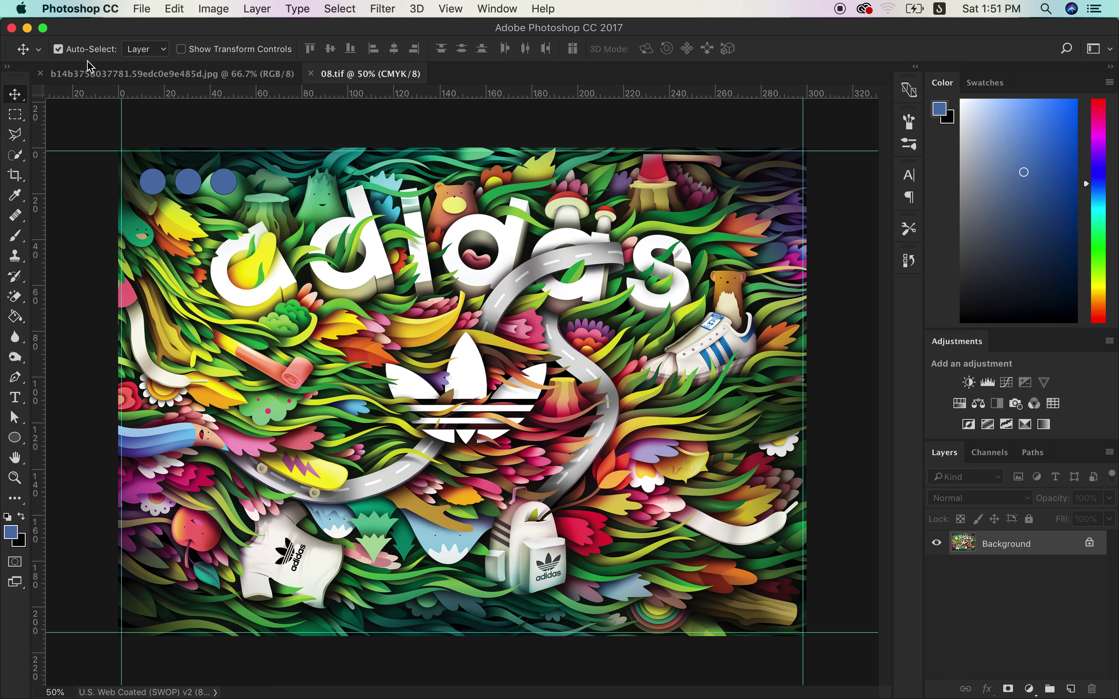
In the source JPG, unlock Background as Layer 0 and add an empty Layer 1 above it
click(107, 87)
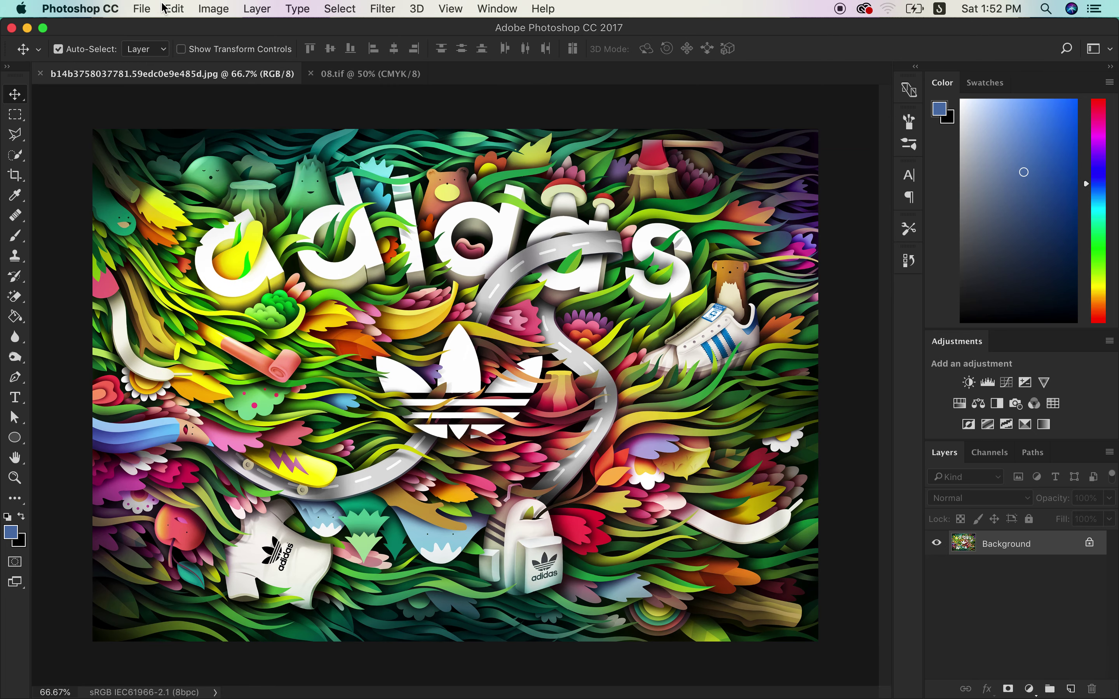
click(1089, 543)
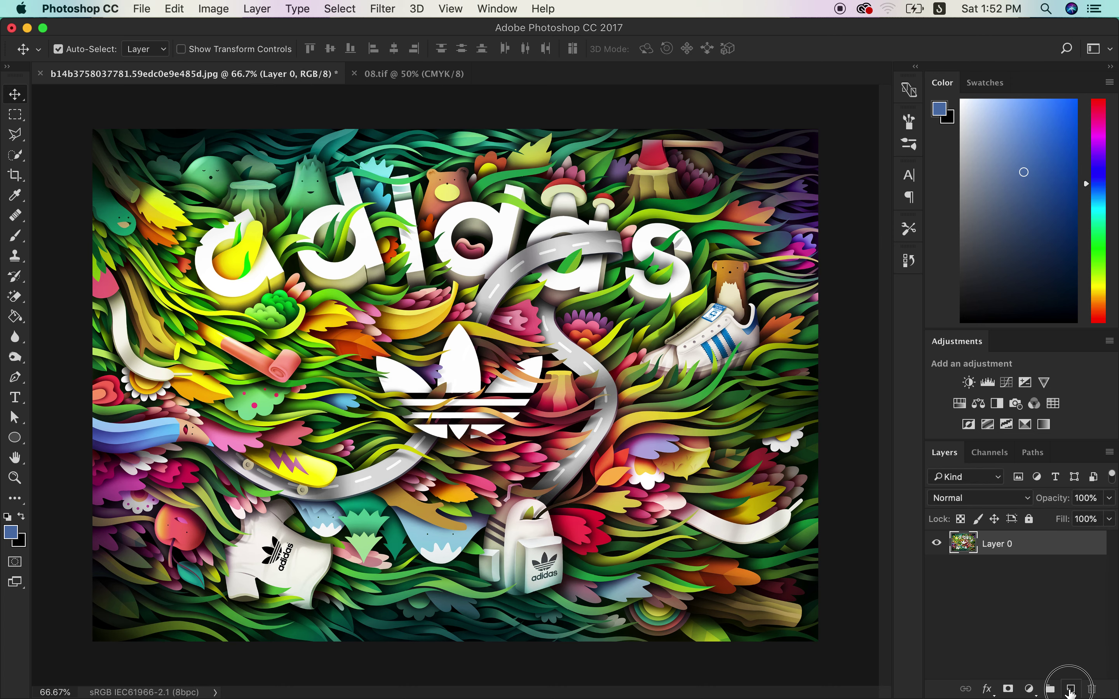
click(1070, 689)
Select the Paint Bucket tool and set the foreground colour to white
click(16, 318)
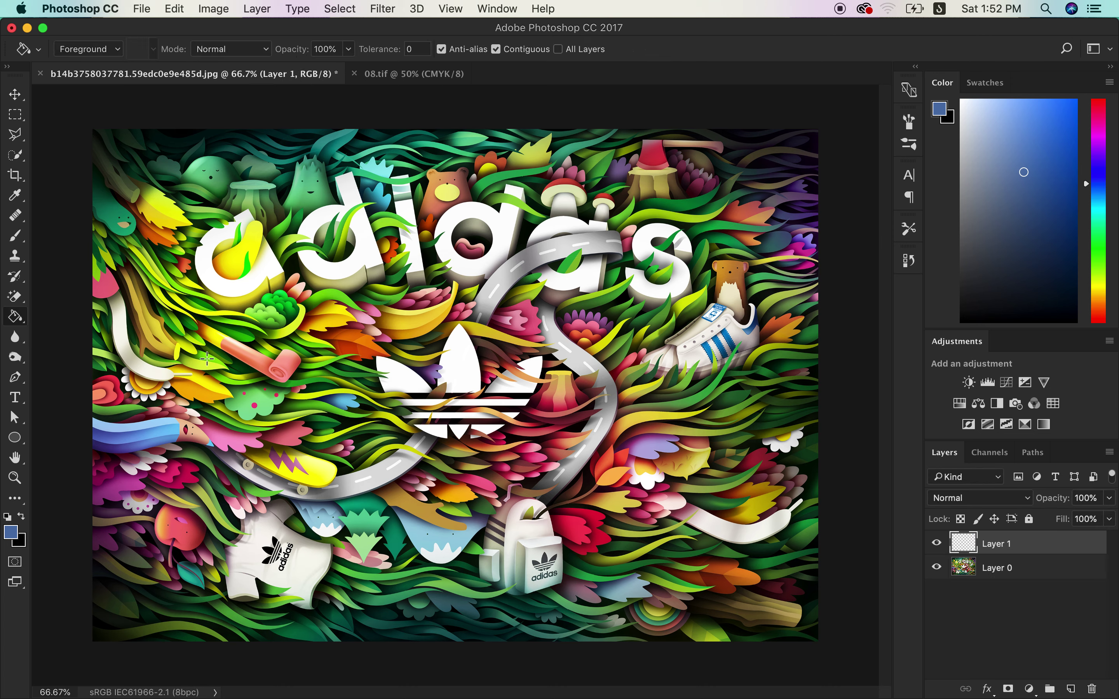
click(10, 532)
click(364, 236)
click(736, 219)
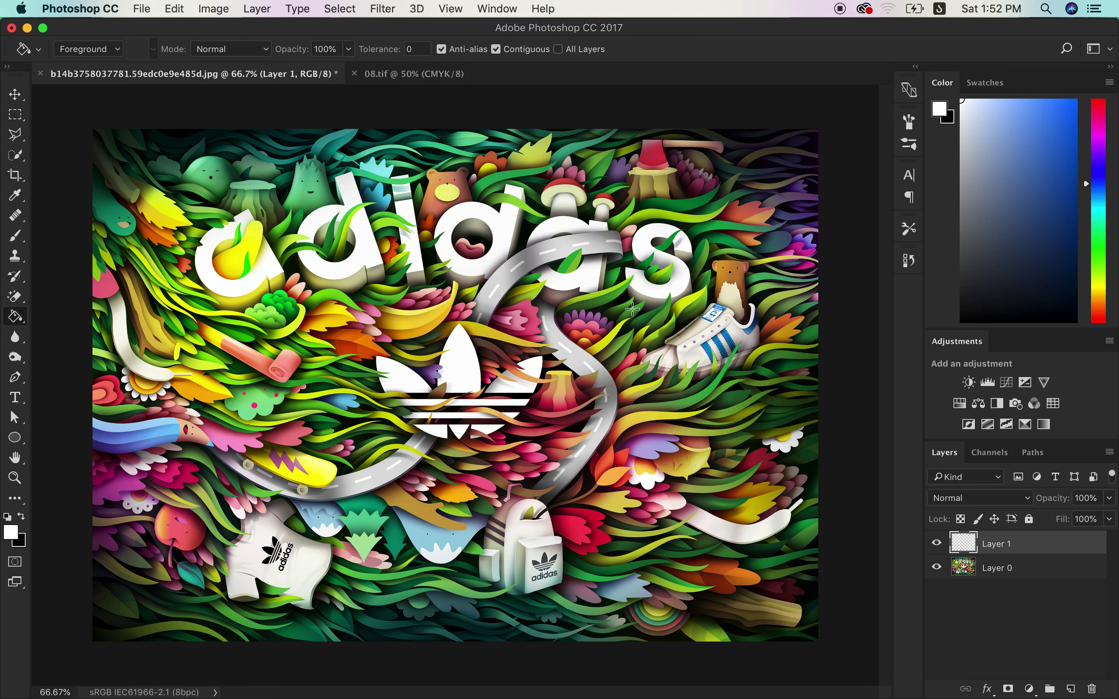
Fill Layer 1 with solid white across the whole canvas using the Paint Bucket
click(677, 497)
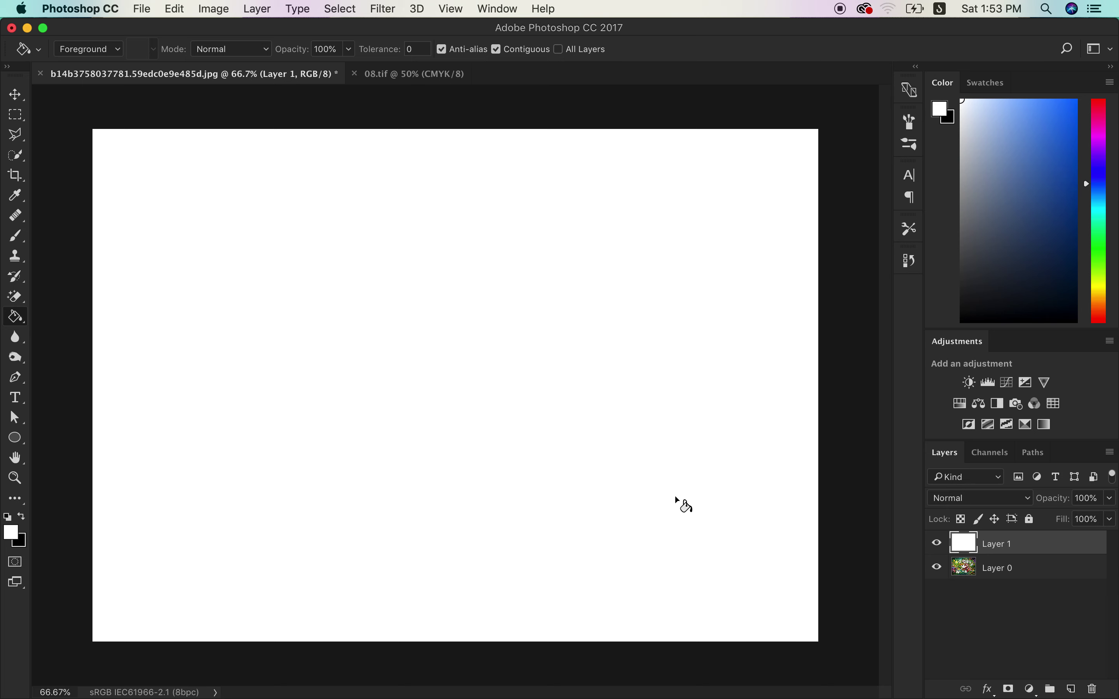
click(675, 497)
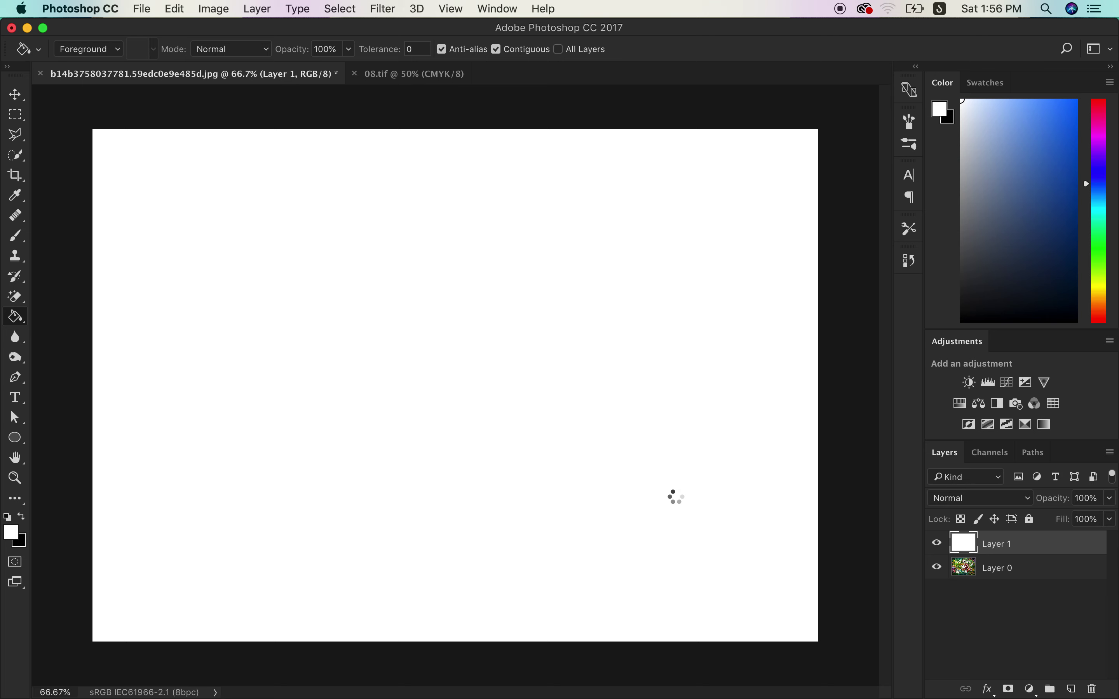
Draw an 802 × 613 px rectangle shape near the top-left of the canvas
click(16, 438)
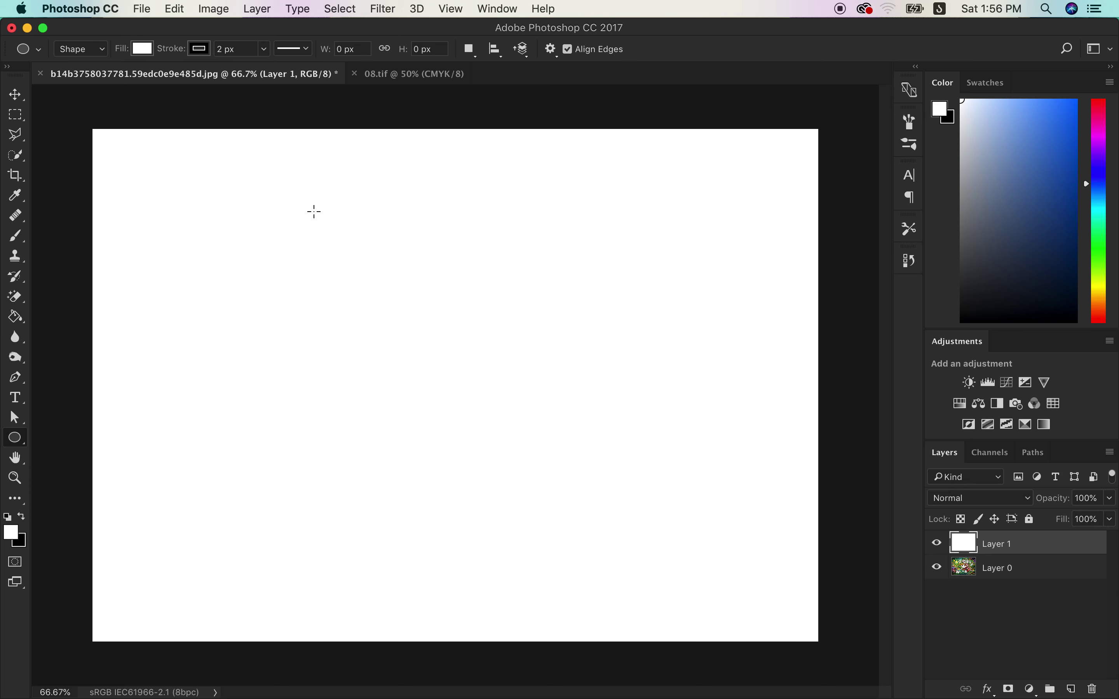
right_click(16, 438)
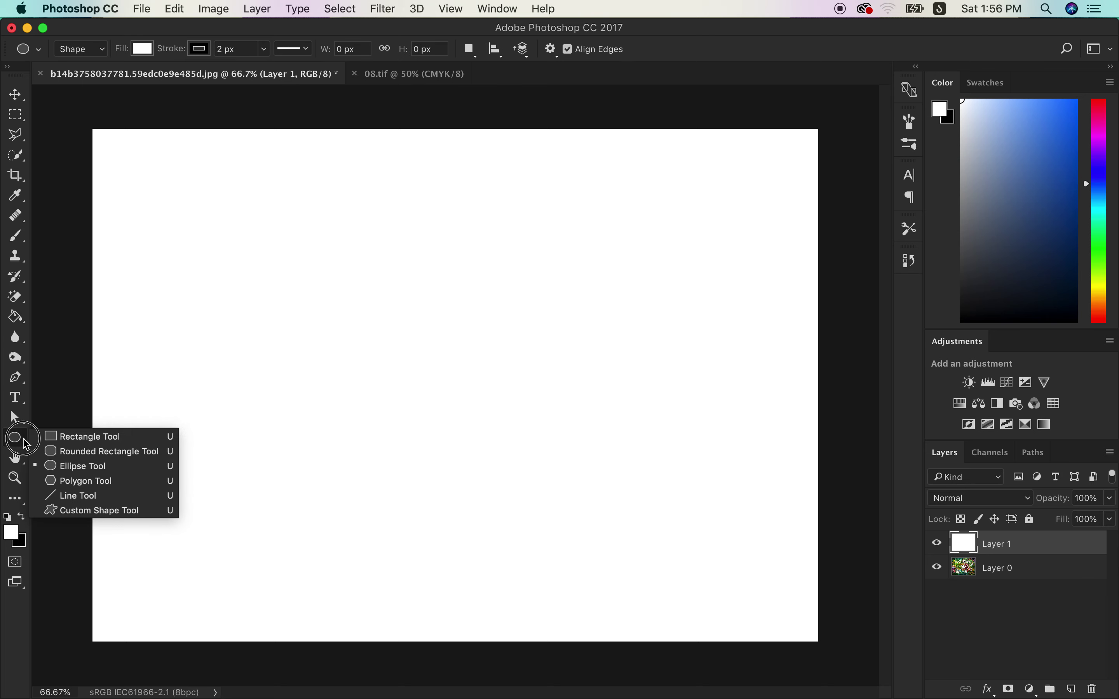
click(92, 432)
drag(164, 190, 378, 376)
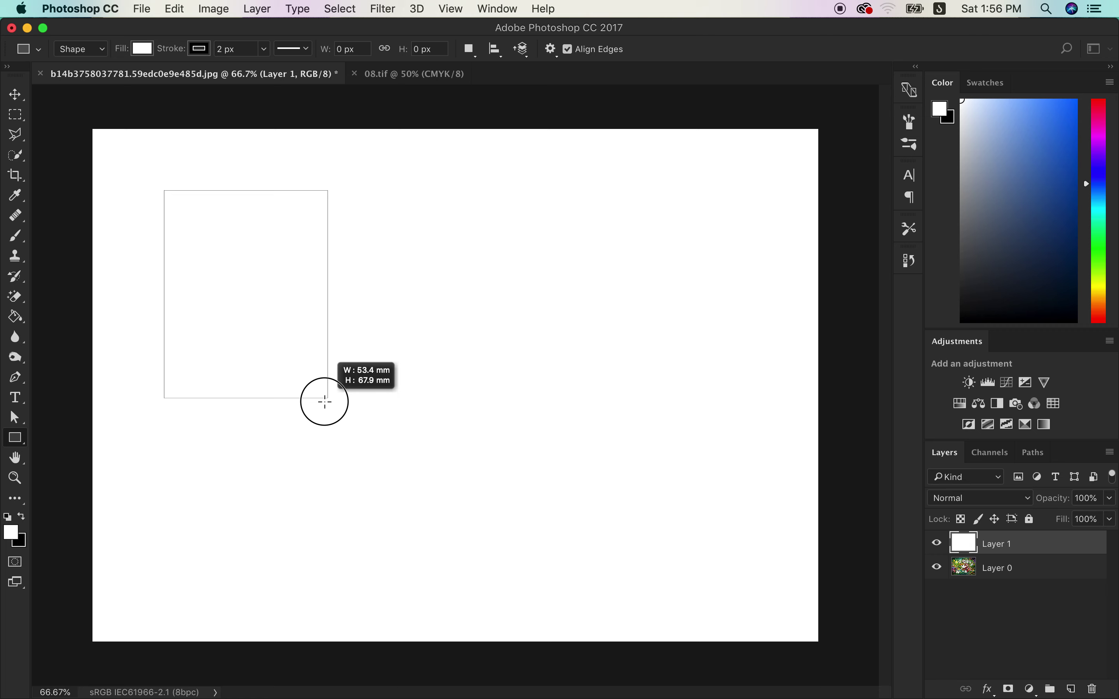
drag(378, 376, 372, 349)
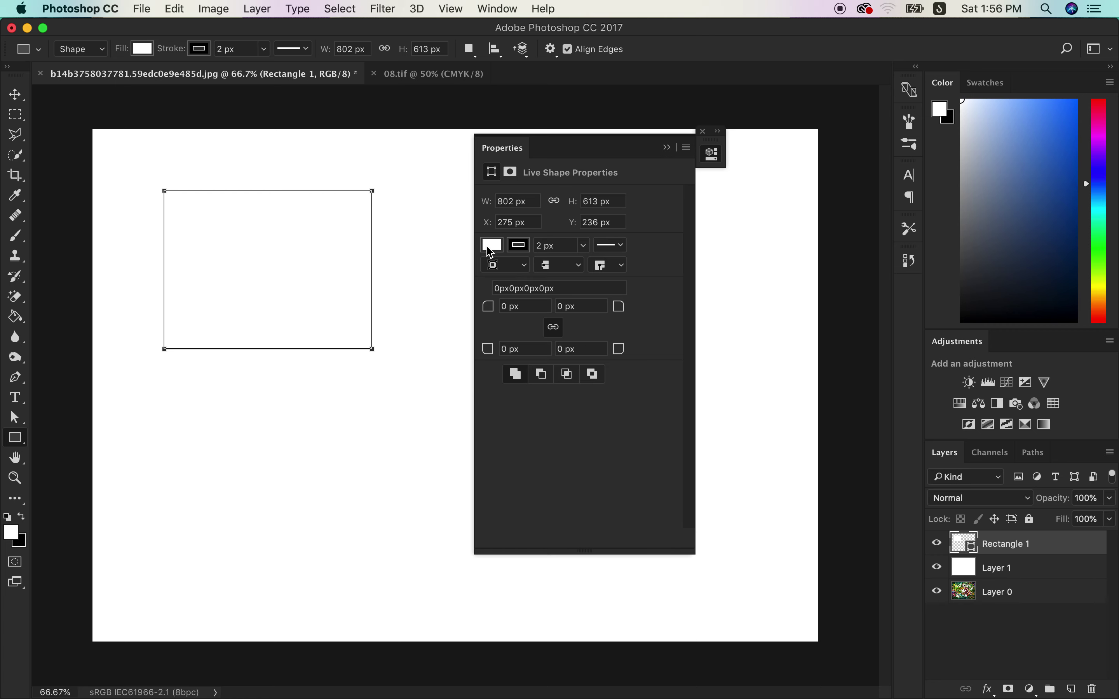
Try cyan and the Color Picker, then give the rectangle a diagonal-hatch pattern fill
click(491, 245)
click(593, 358)
click(666, 148)
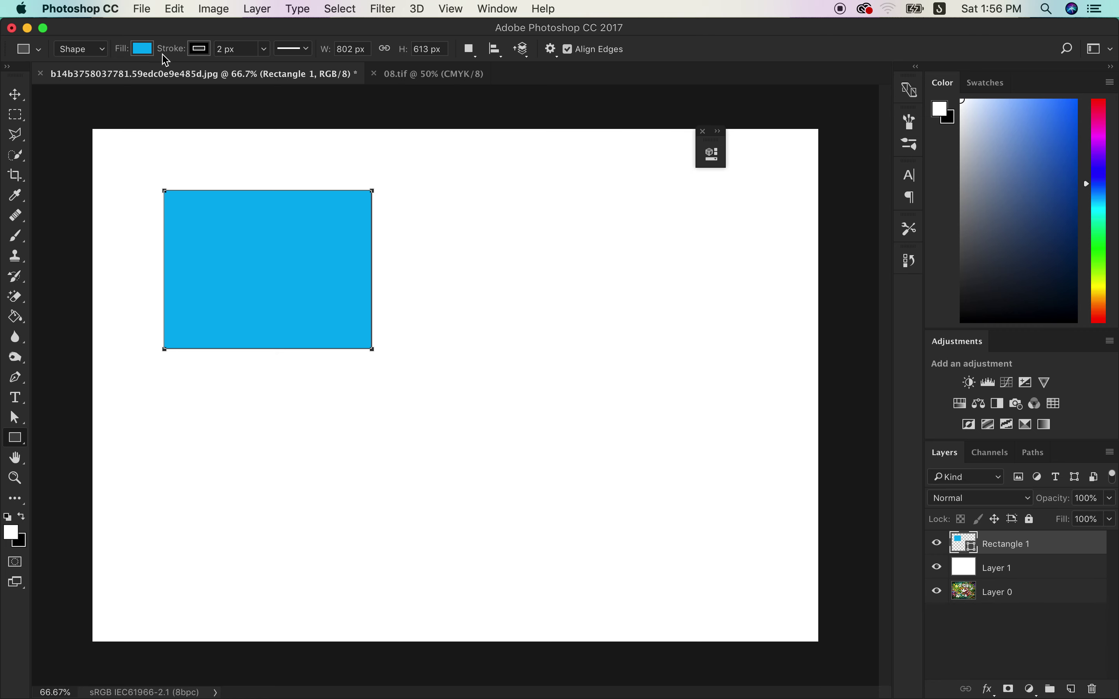
click(144, 49)
click(218, 80)
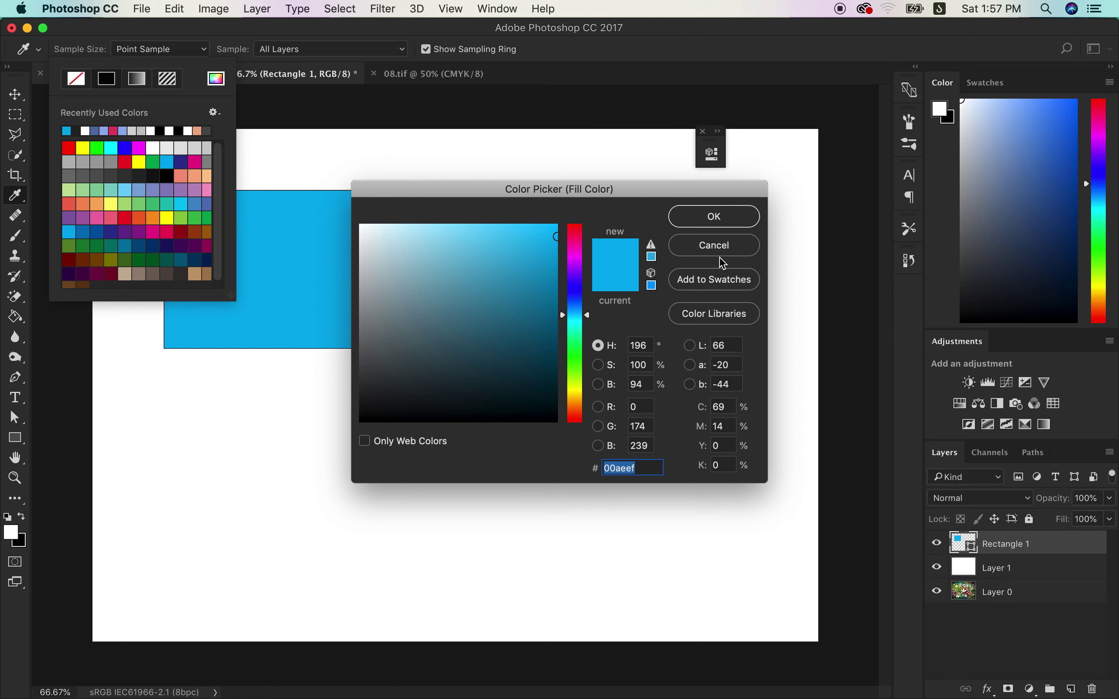
key(Escape)
click(167, 79)
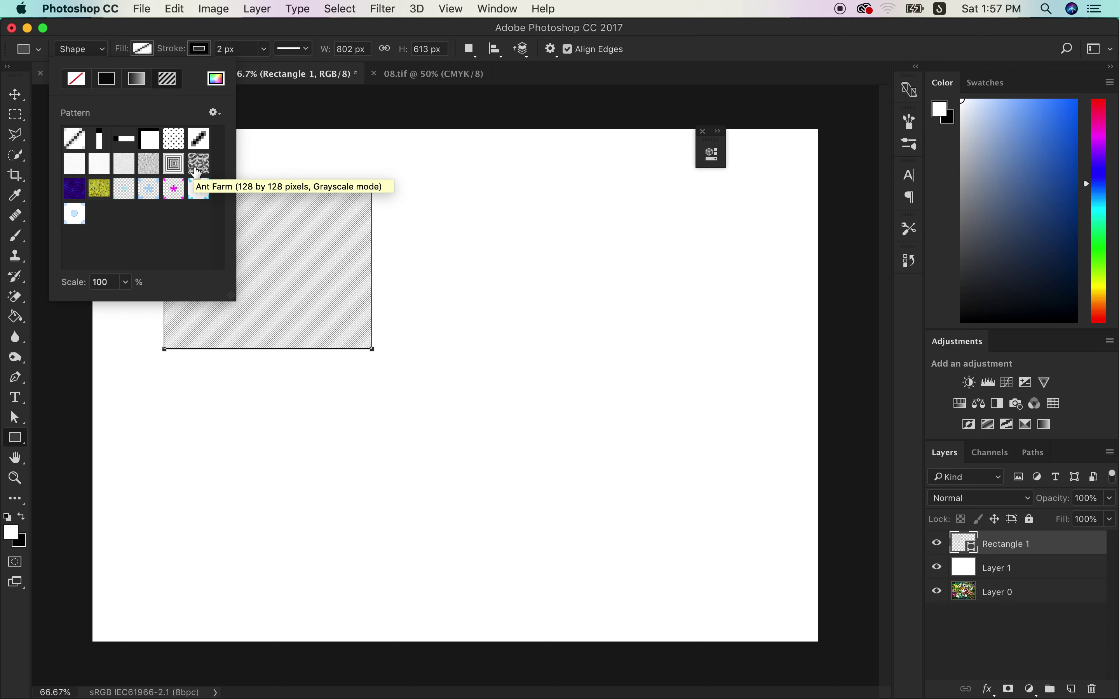
Apply the default black-to-white linear gradient as the rectangle's fill
click(137, 79)
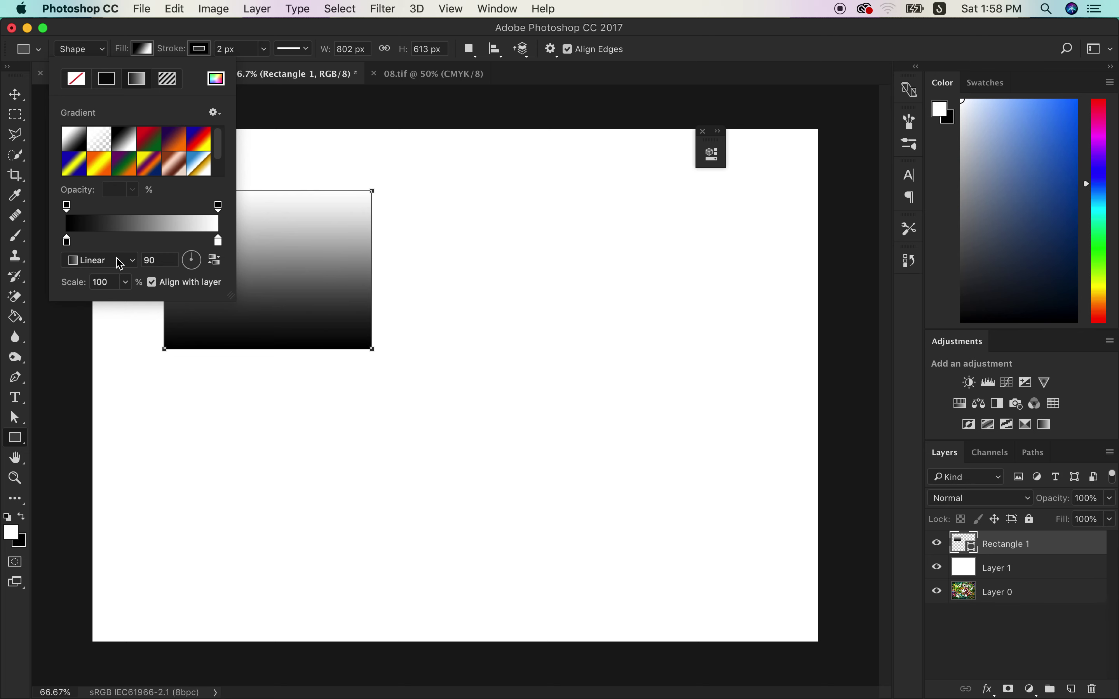
Move the black gradient stop inward and set the gradient style to Linear after trying Diamond
mouse_move(67, 241)
mouse_down()
mouse_move(129, 242)
mouse_move(170, 273)
mouse_up()
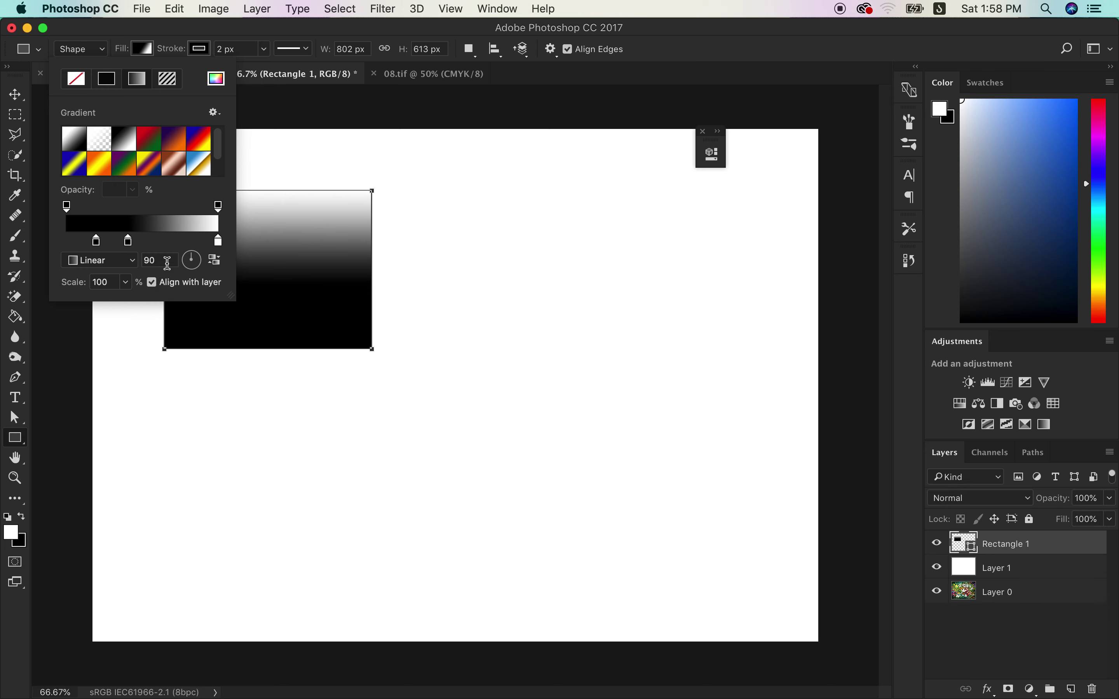
click(122, 260)
click(119, 313)
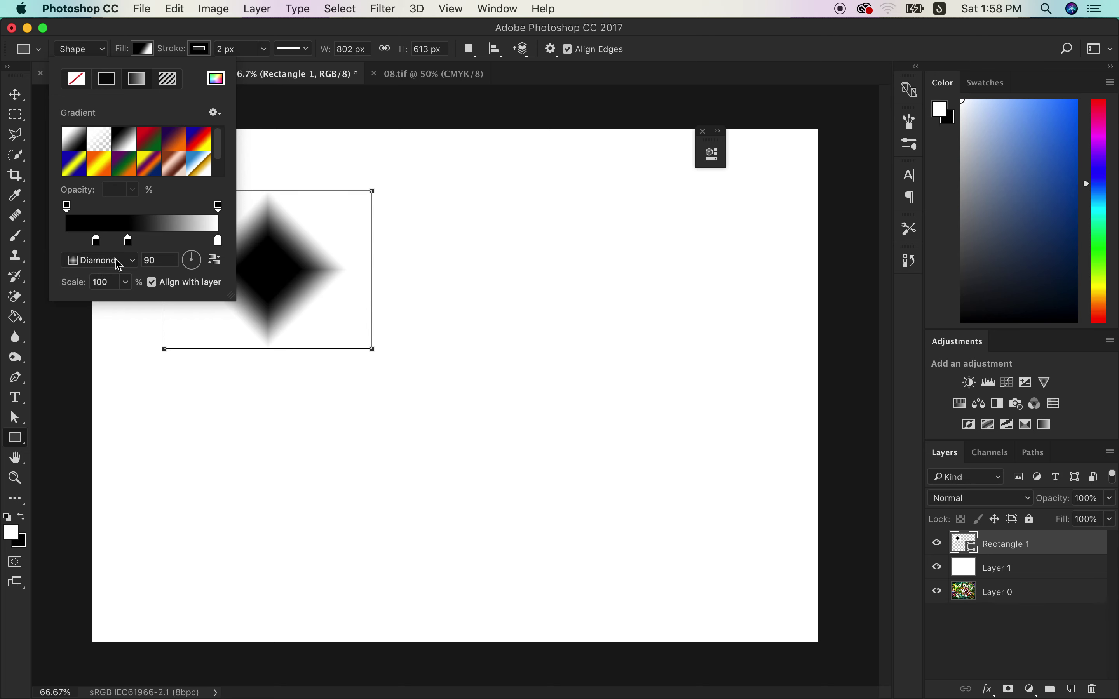
click(122, 260)
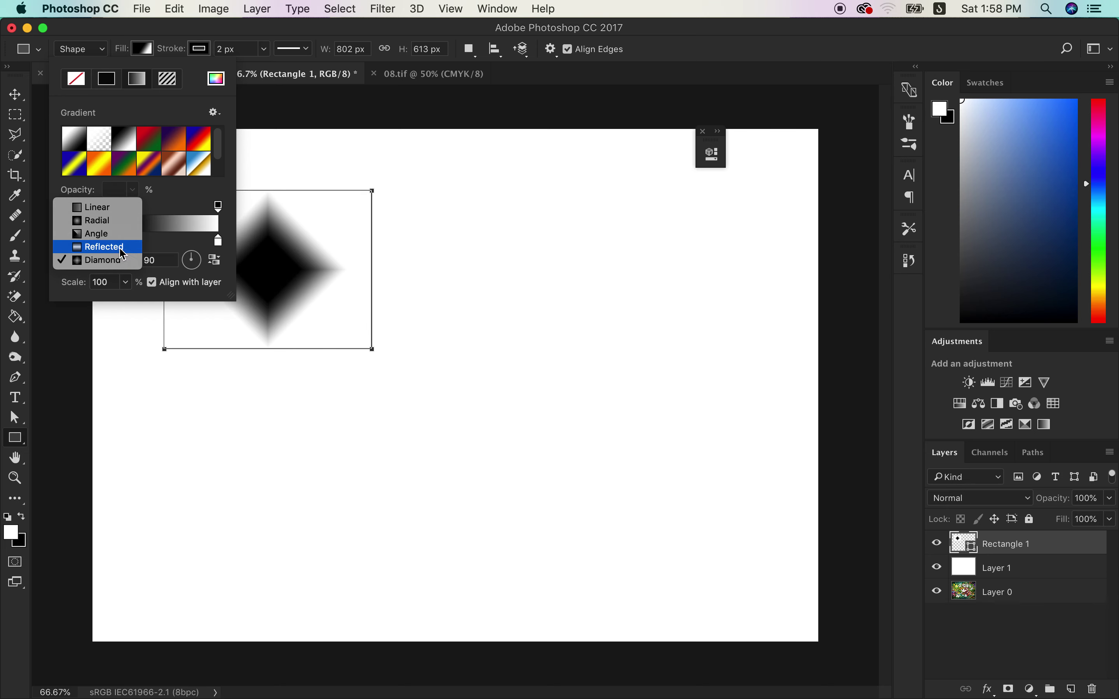
click(123, 209)
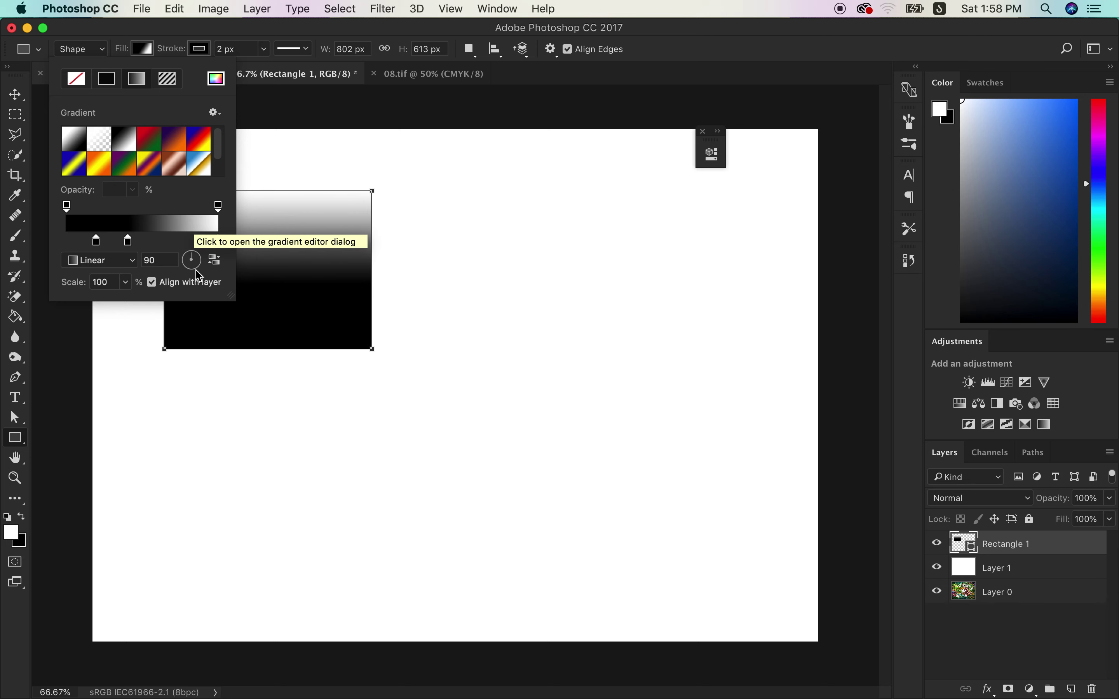
Set the gradient angle to -10° and toggle Reverse on and back off
drag(194, 260, 203, 267)
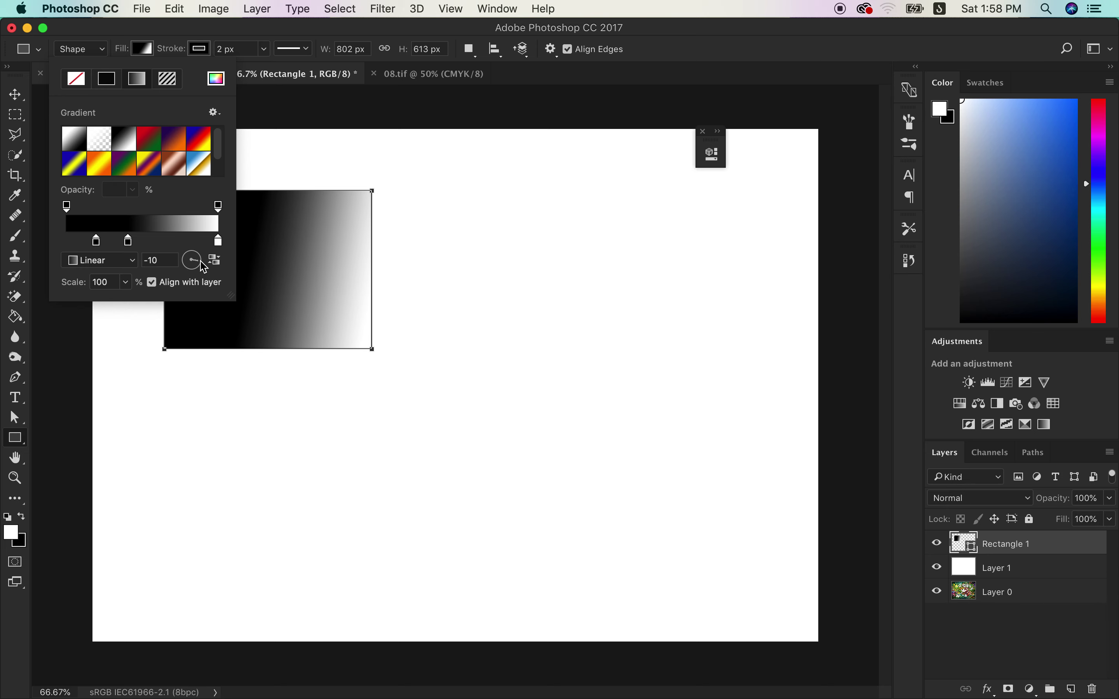
click(217, 262)
click(216, 262)
Choose the Neutral Density preset for the rectangle's gradient fill in the Gradient Editor
click(202, 227)
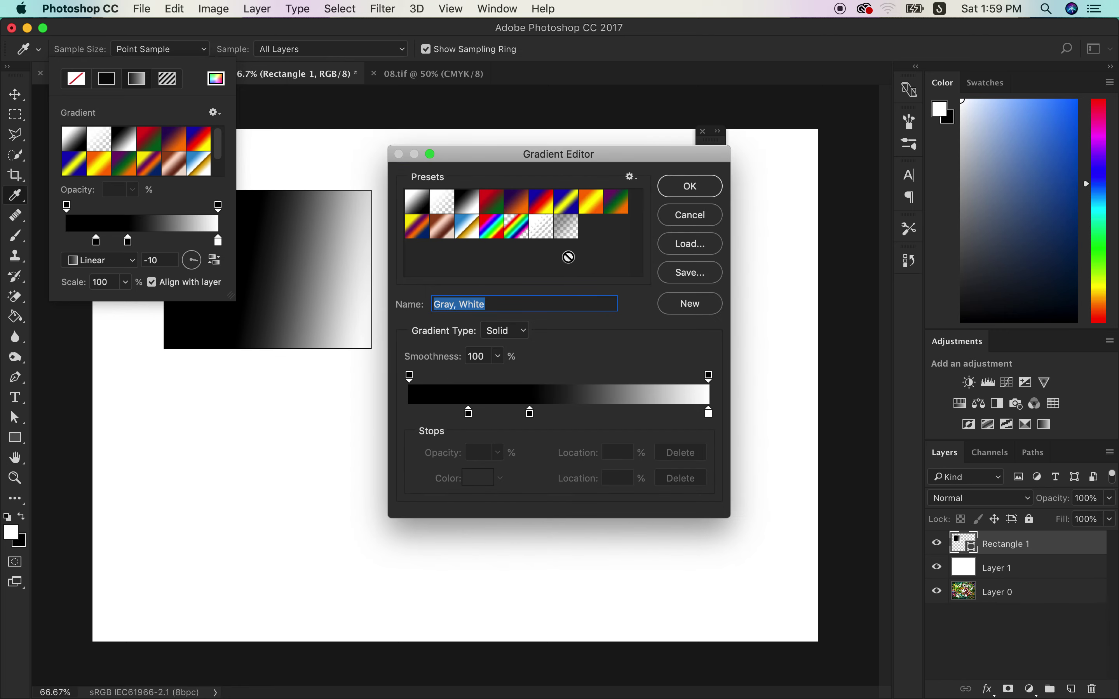
click(467, 201)
click(414, 207)
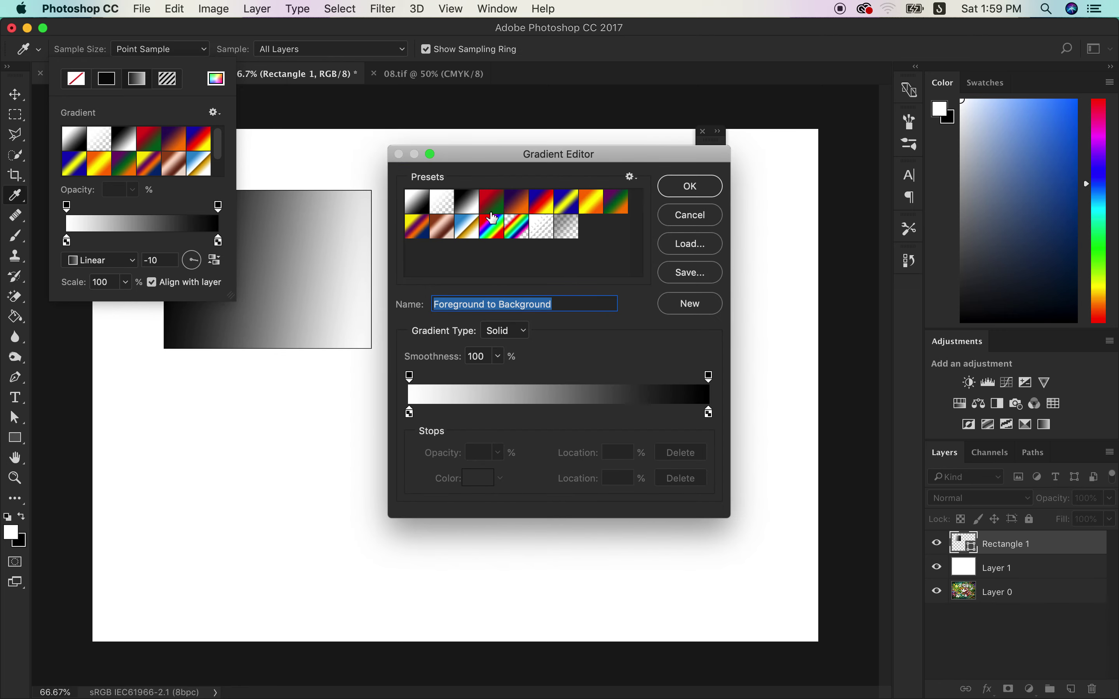
click(543, 229)
click(567, 228)
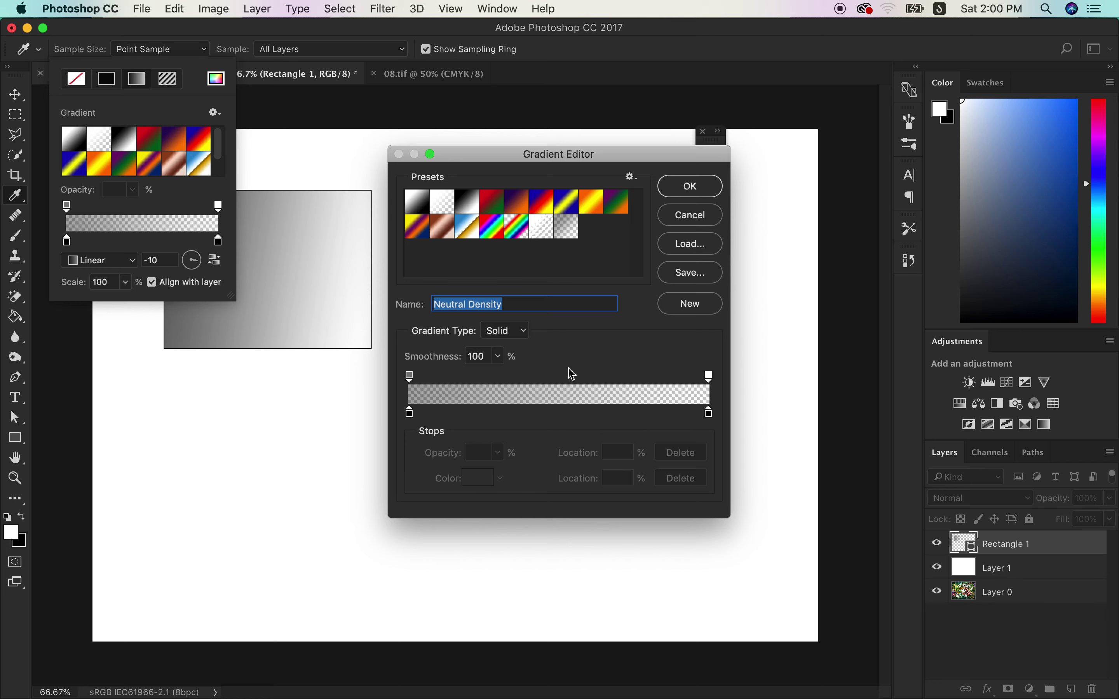
click(711, 413)
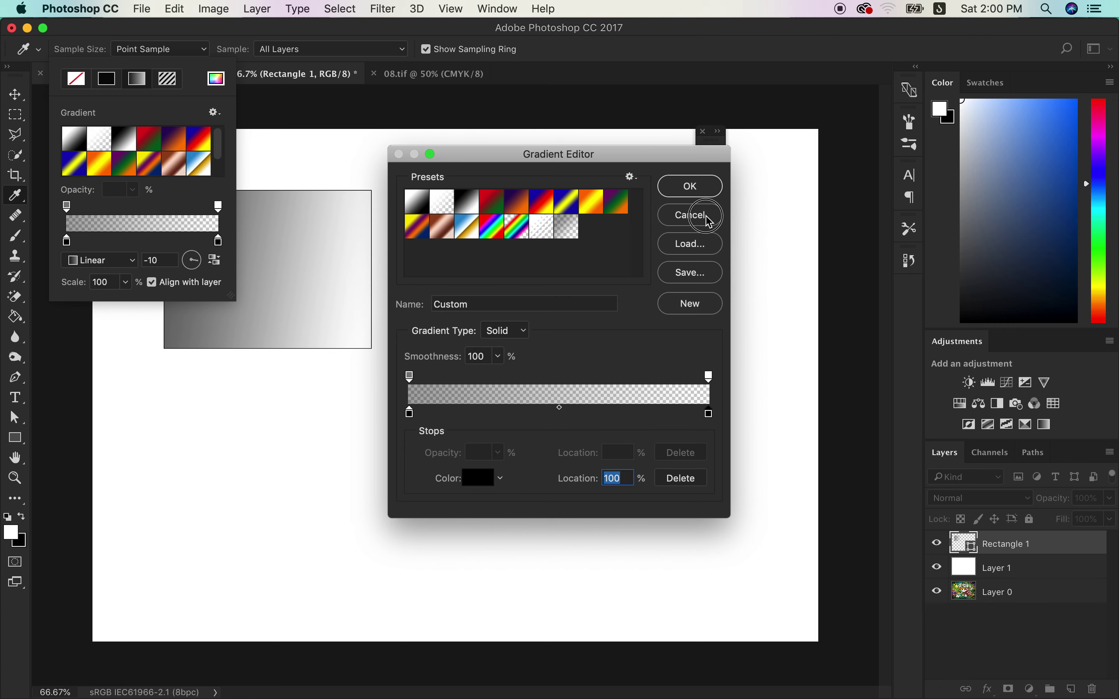
click(702, 215)
click(200, 50)
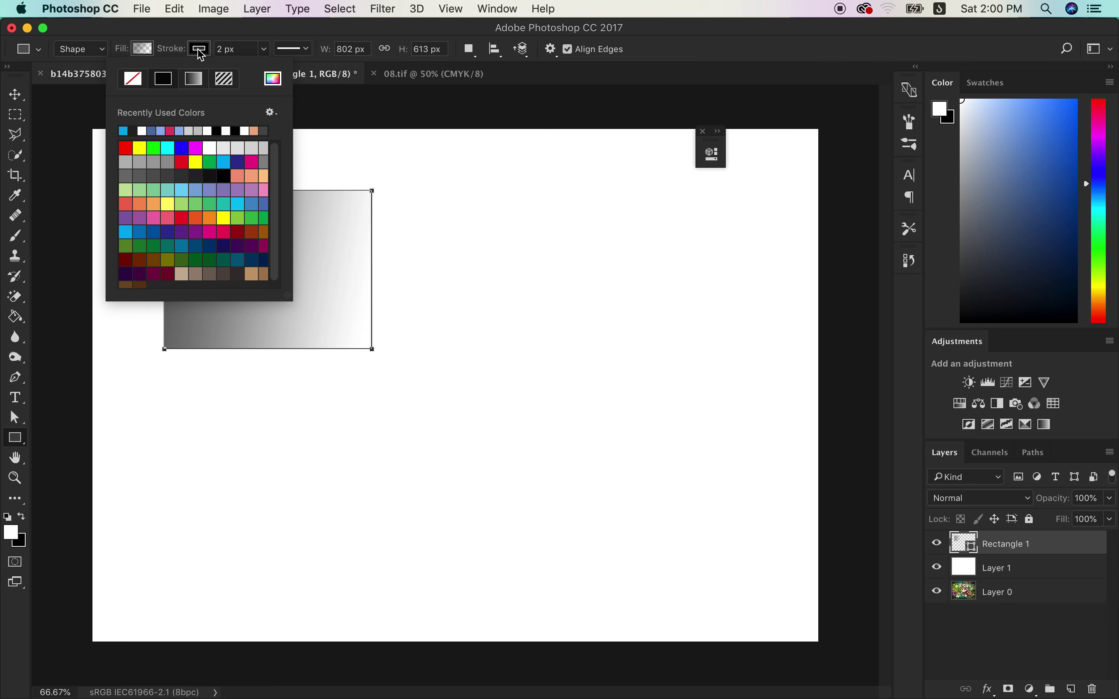
Set the rectangle's stroke width to 72.91 px
click(264, 50)
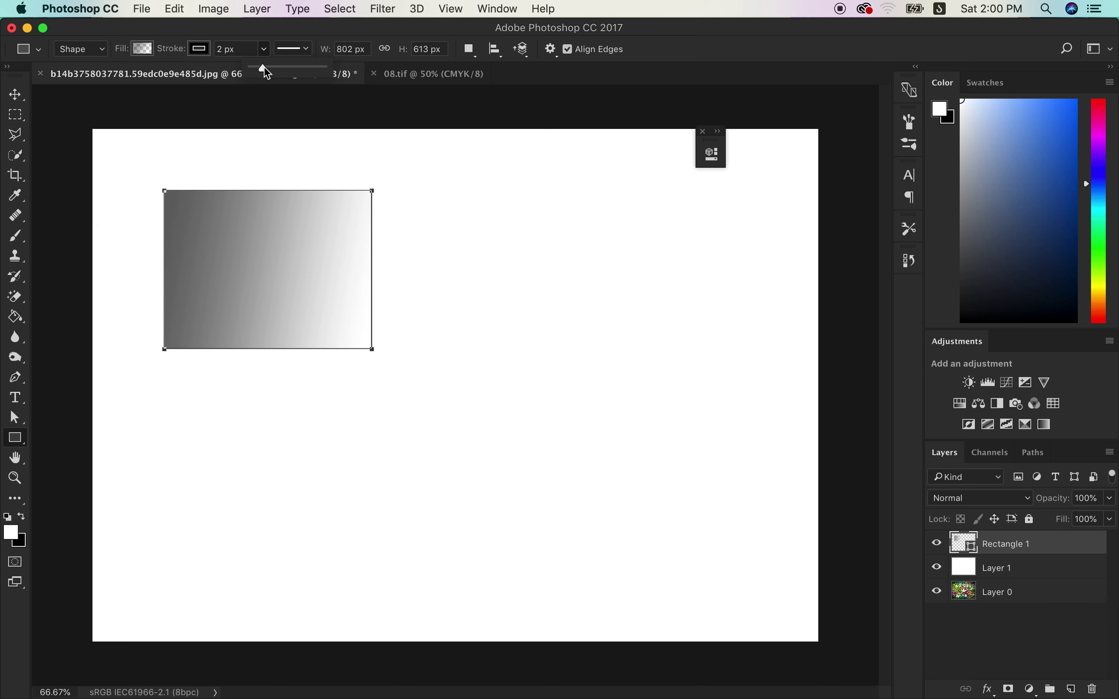
drag(267, 73, 287, 73)
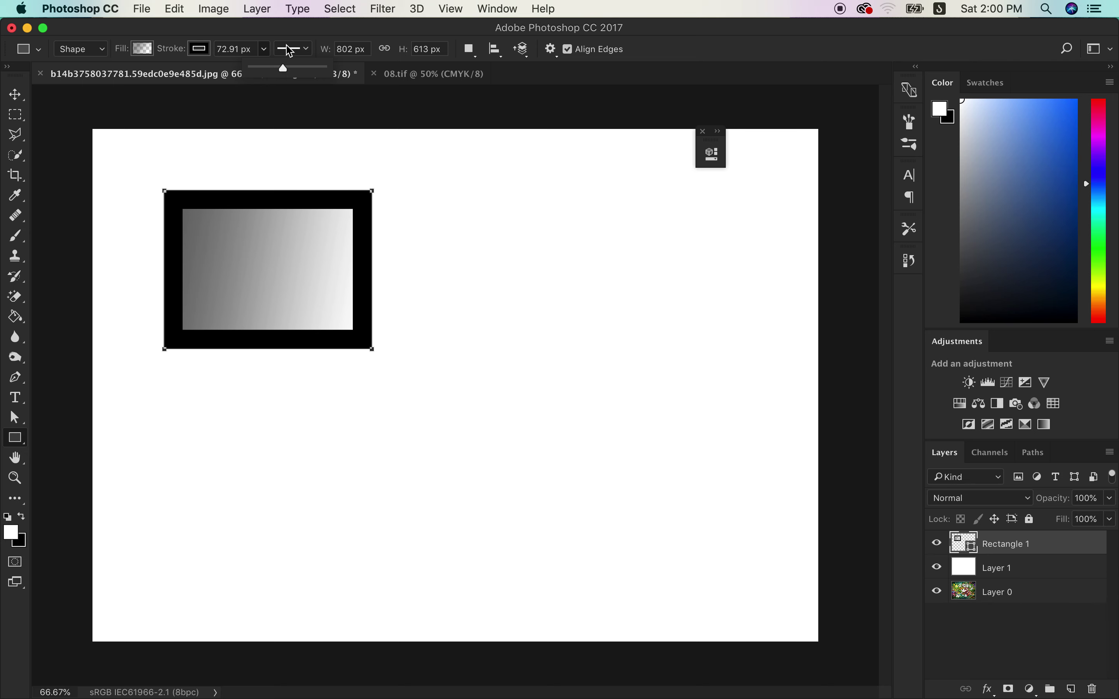
click(306, 49)
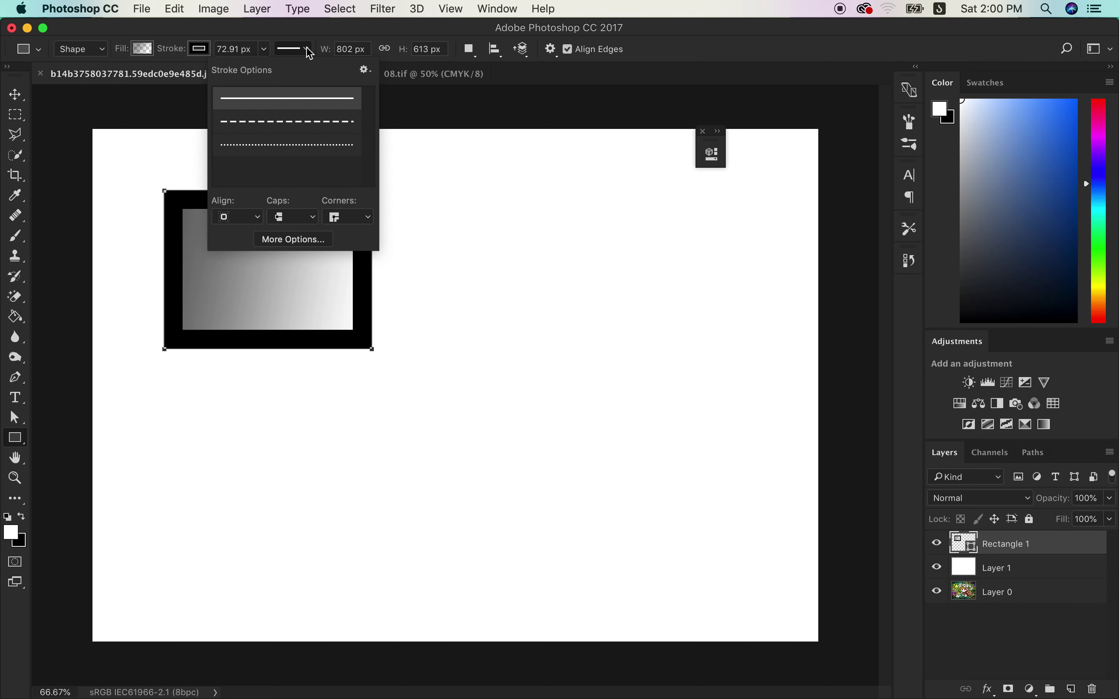
Apply the dotted stroke preset and open the detailed Stroke settings
click(324, 148)
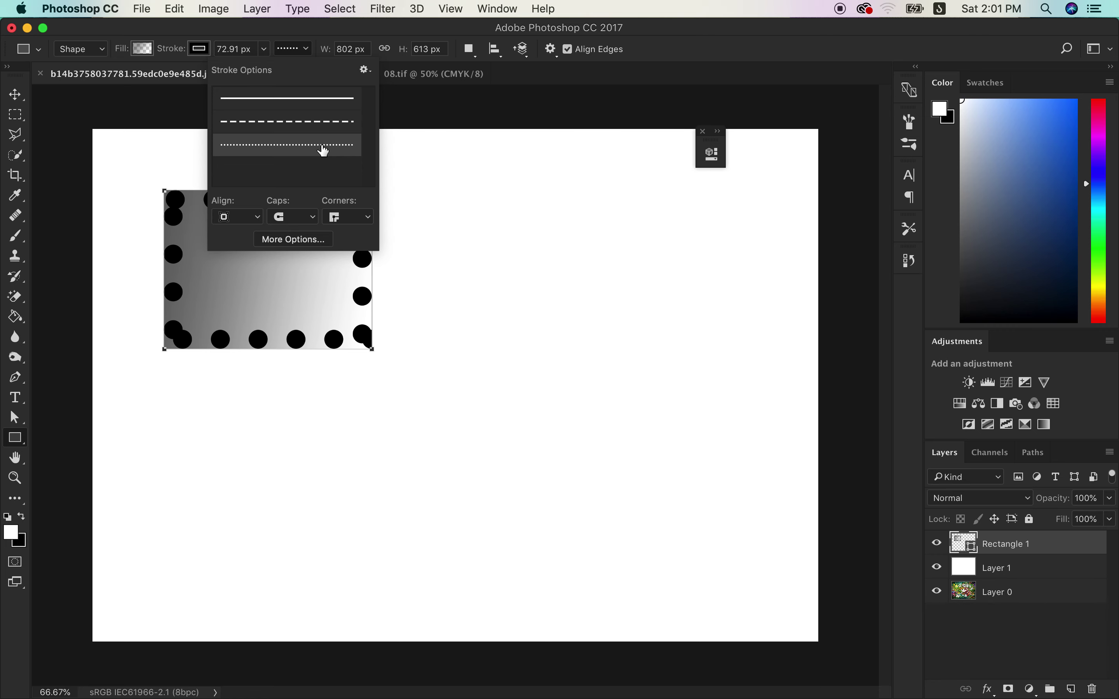
click(295, 245)
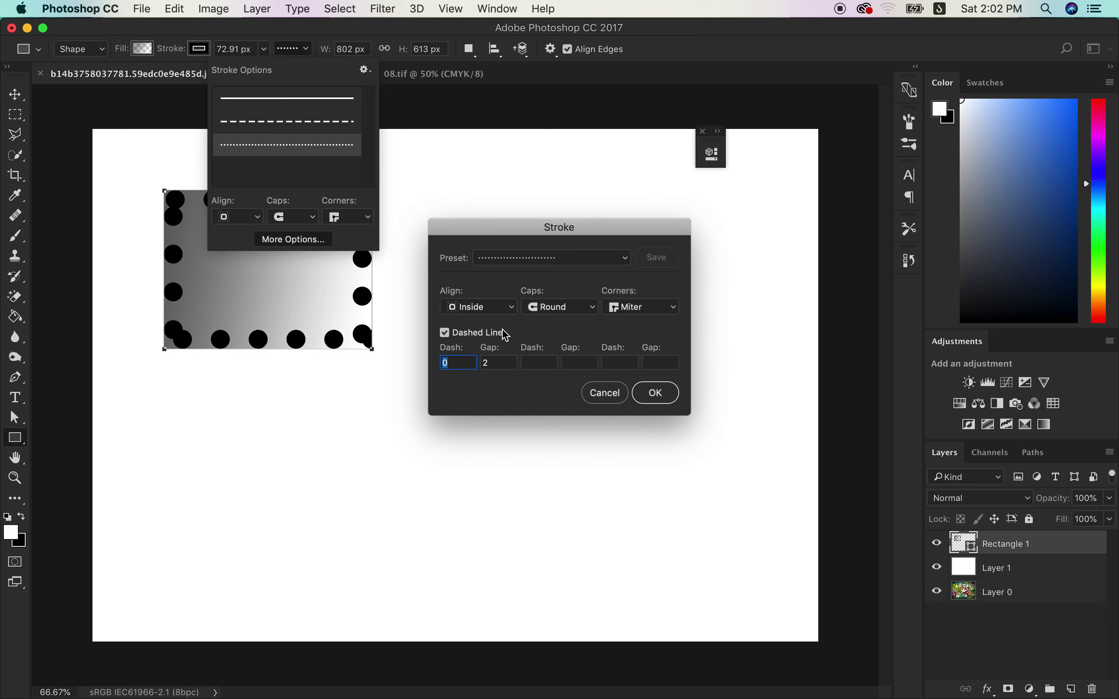
Adjust the stroke's cap, alignment and corner options in the Stroke dialog
click(555, 307)
click(554, 320)
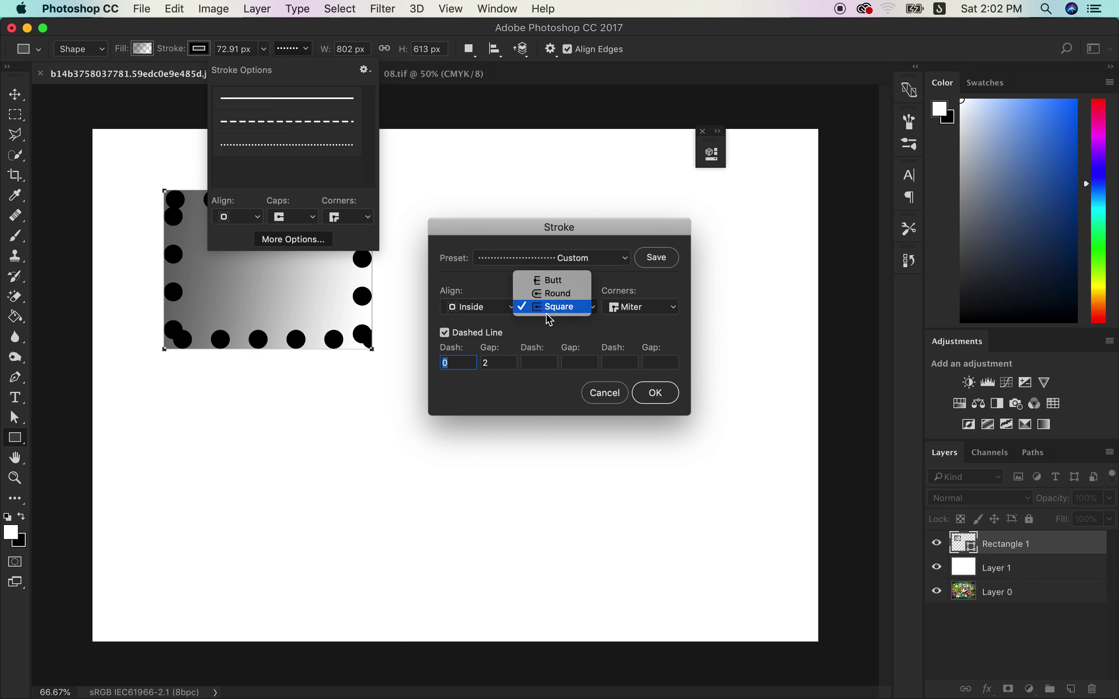
click(553, 280)
click(506, 307)
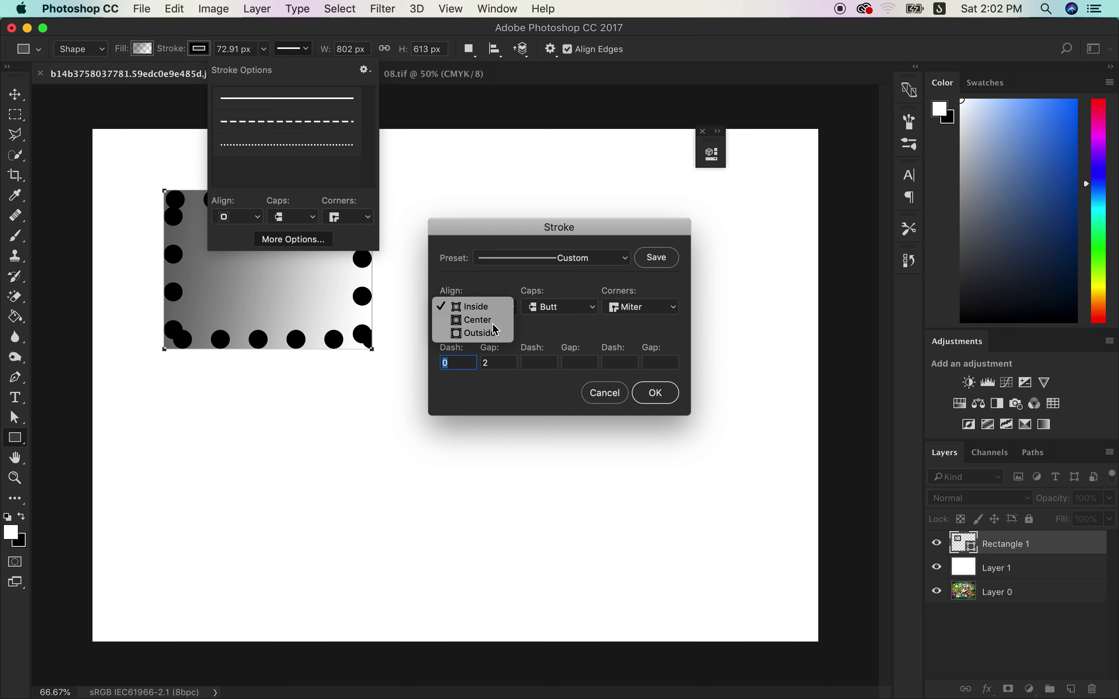
click(501, 320)
click(641, 308)
click(637, 320)
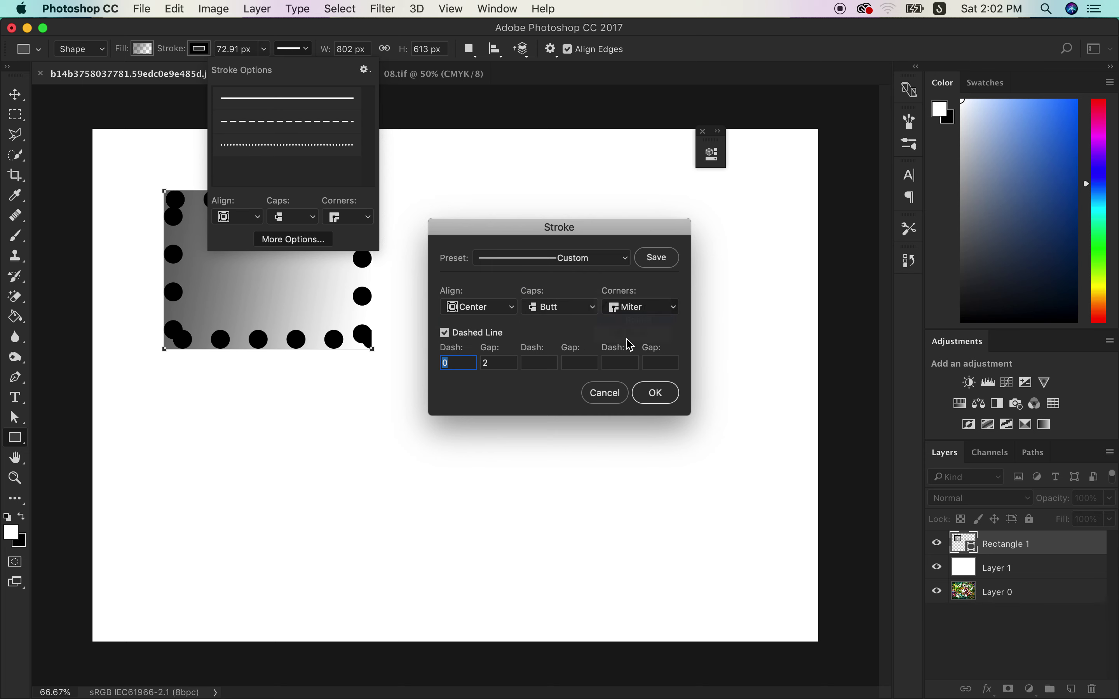
Choose the dashed stroke preset and set the first pair to Dash 10, Gap 5
click(574, 258)
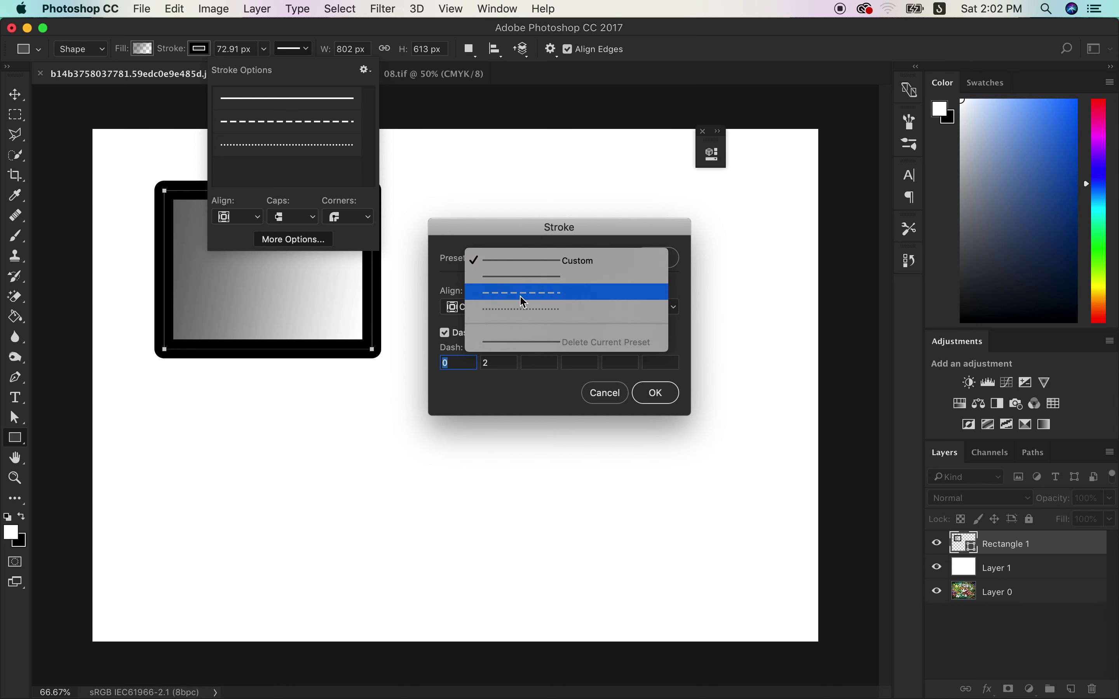
click(546, 292)
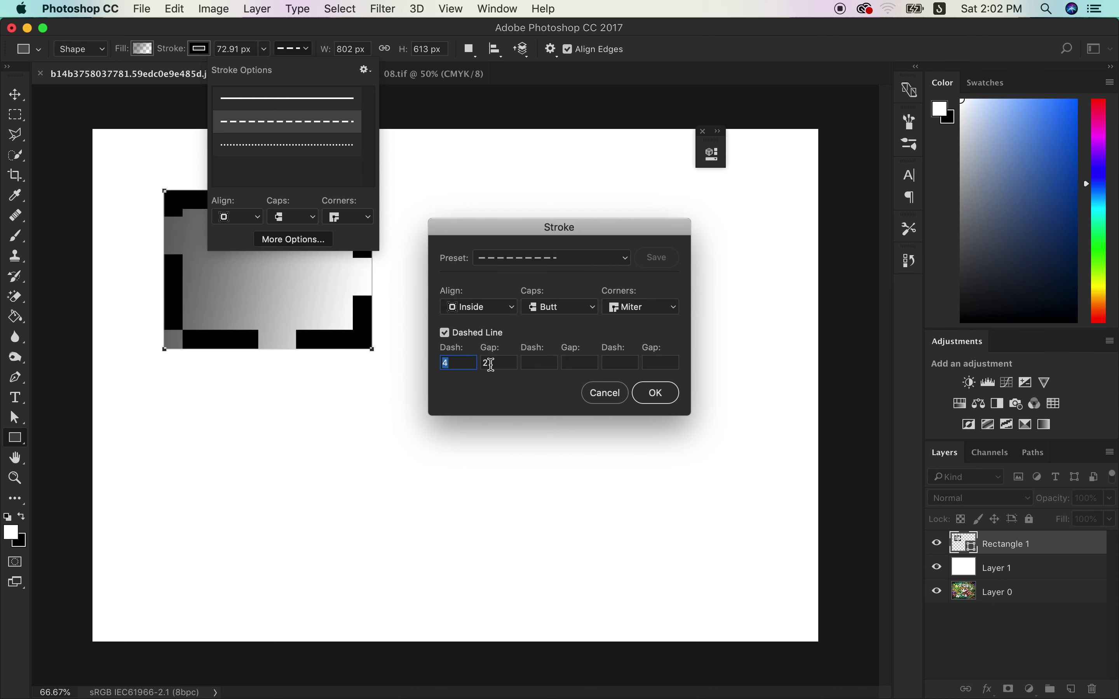
text(1)
text(0)
key(Tab)
text(5)
Set the remaining dash/gap pairs to 10 and 5 and confirm the Stroke dialog
click(536, 363)
text(10)
click(587, 361)
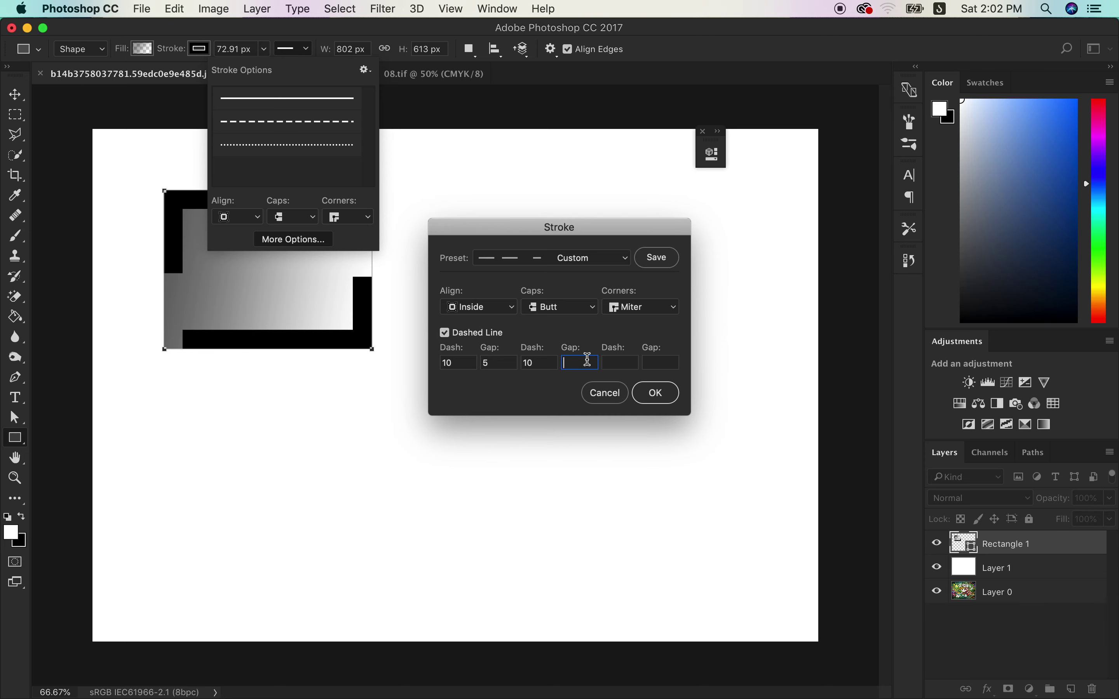
text(5)
click(615, 366)
text(10)
click(660, 364)
text(5)
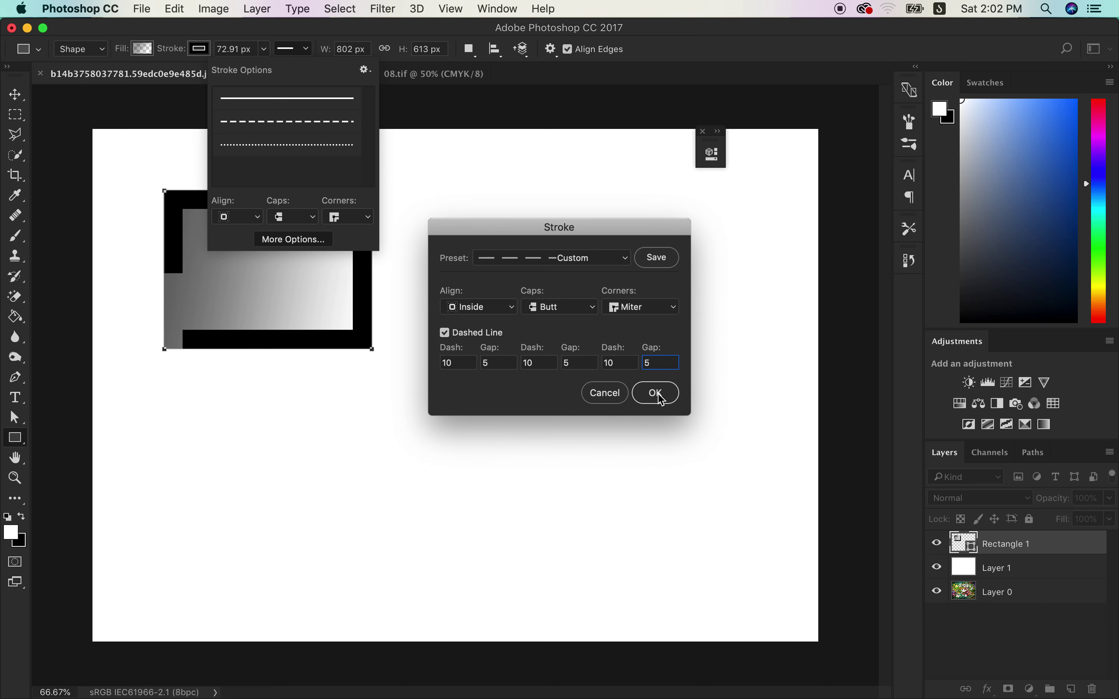
click(656, 393)
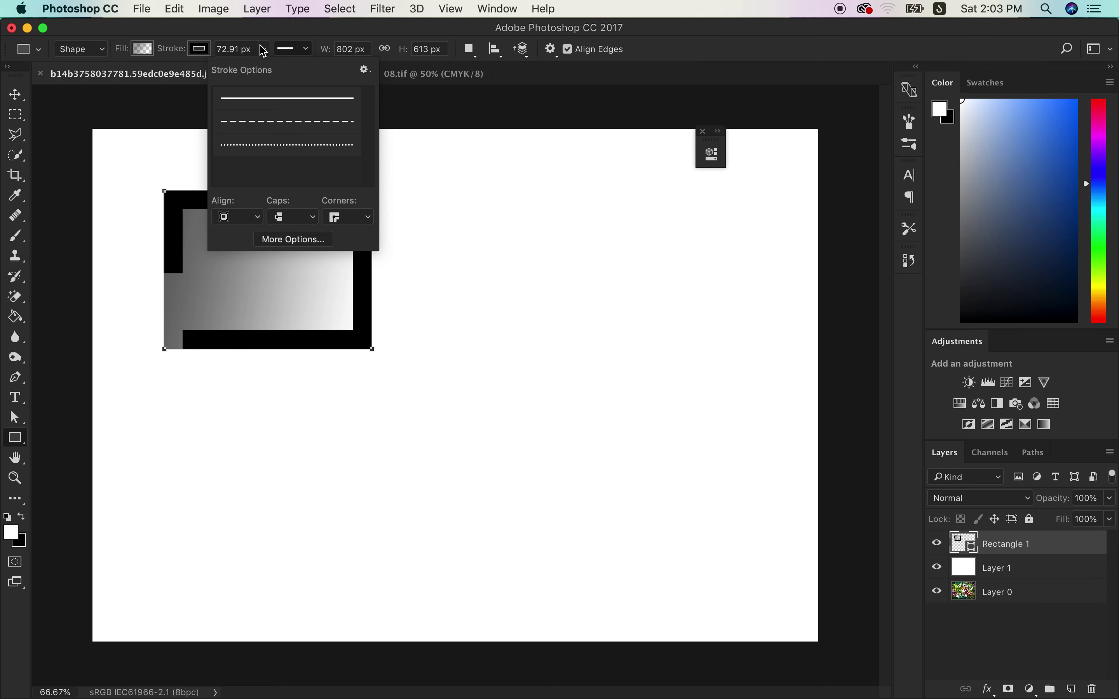
drag(17, 443, 34, 445)
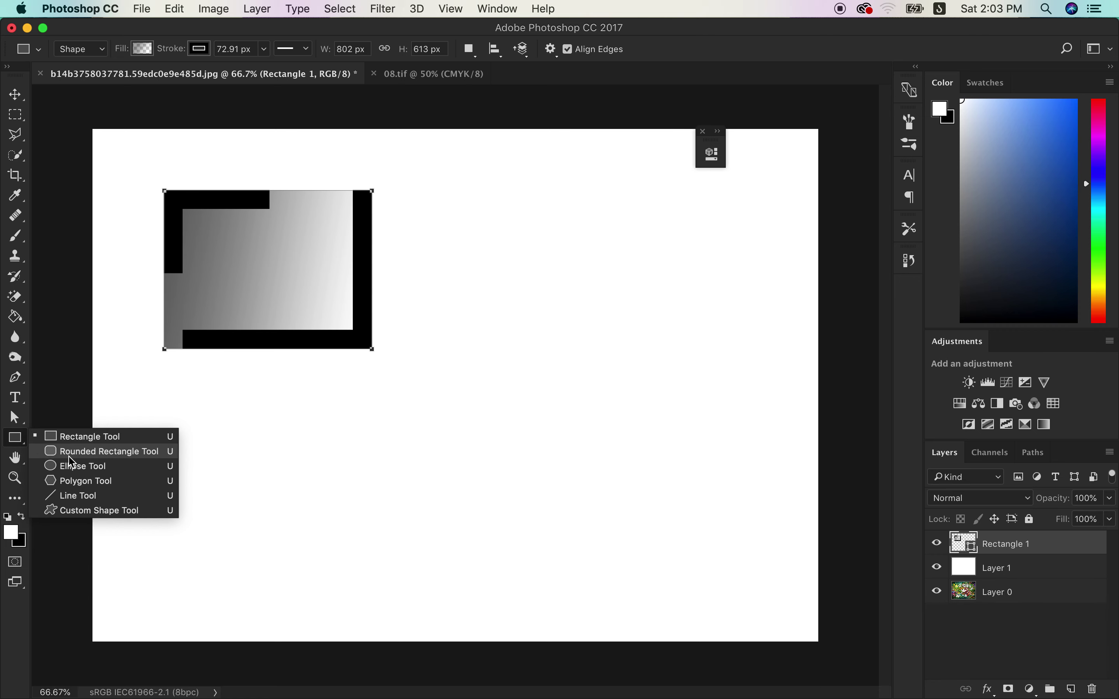
Draw a 995 × 591 px rounded rectangle below the dashed rectangle
drag(34, 445, 70, 452)
drag(307, 403, 563, 555)
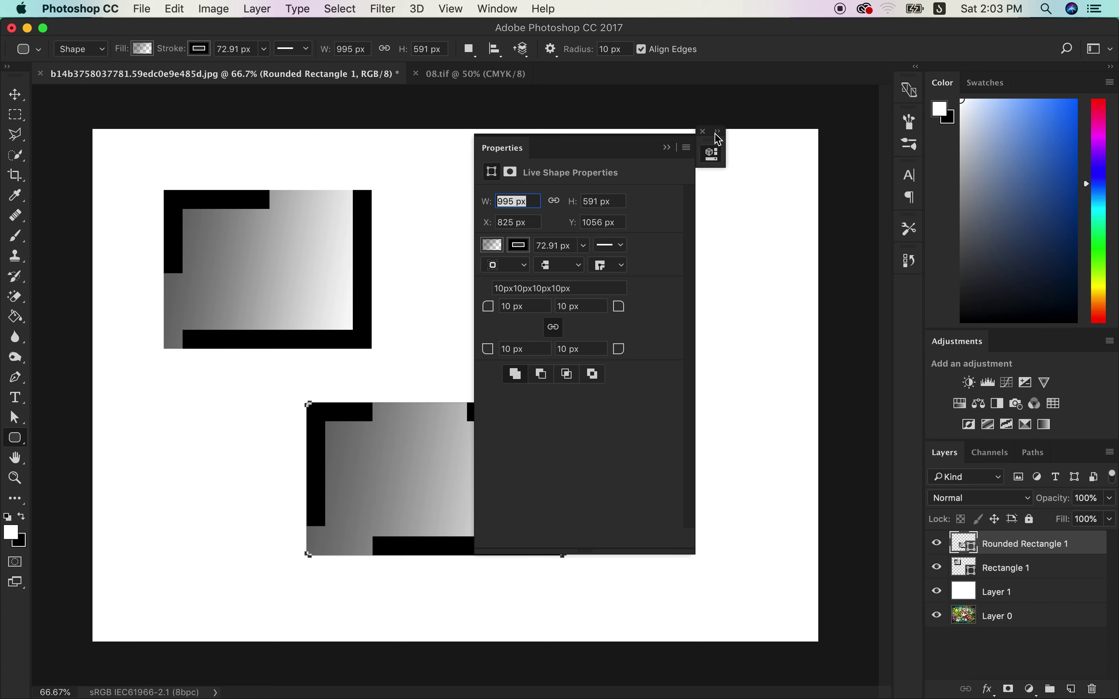
click(666, 147)
Set the rounded rectangle's stroke to No Color and switch to the Ellipse Tool
click(198, 47)
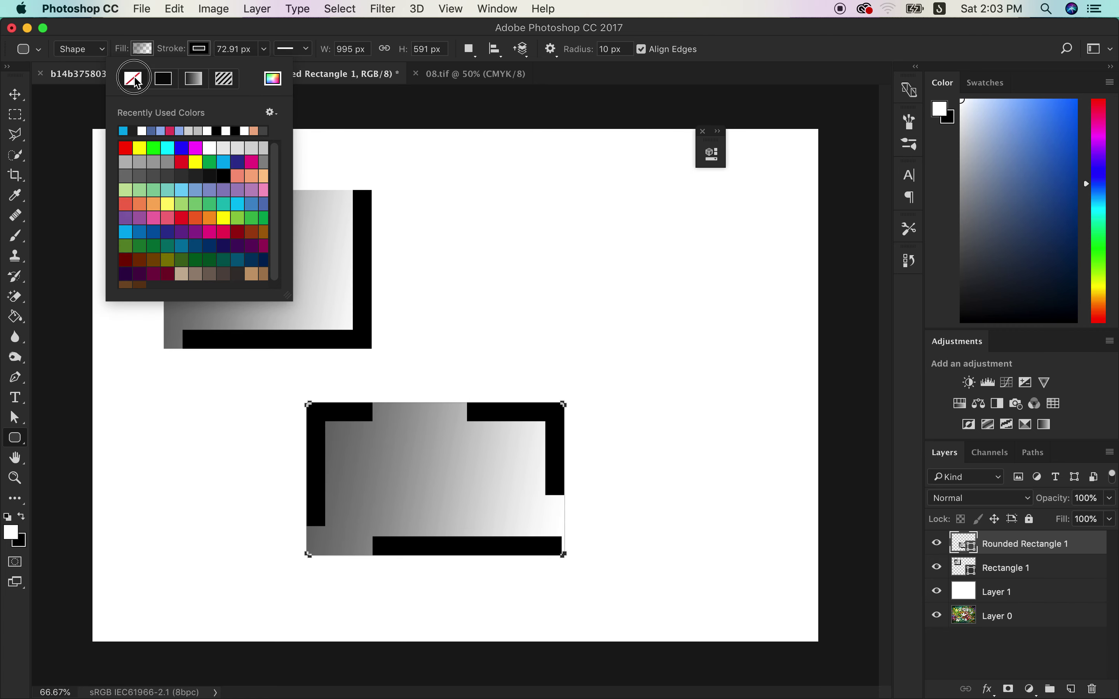
click(133, 79)
click(210, 49)
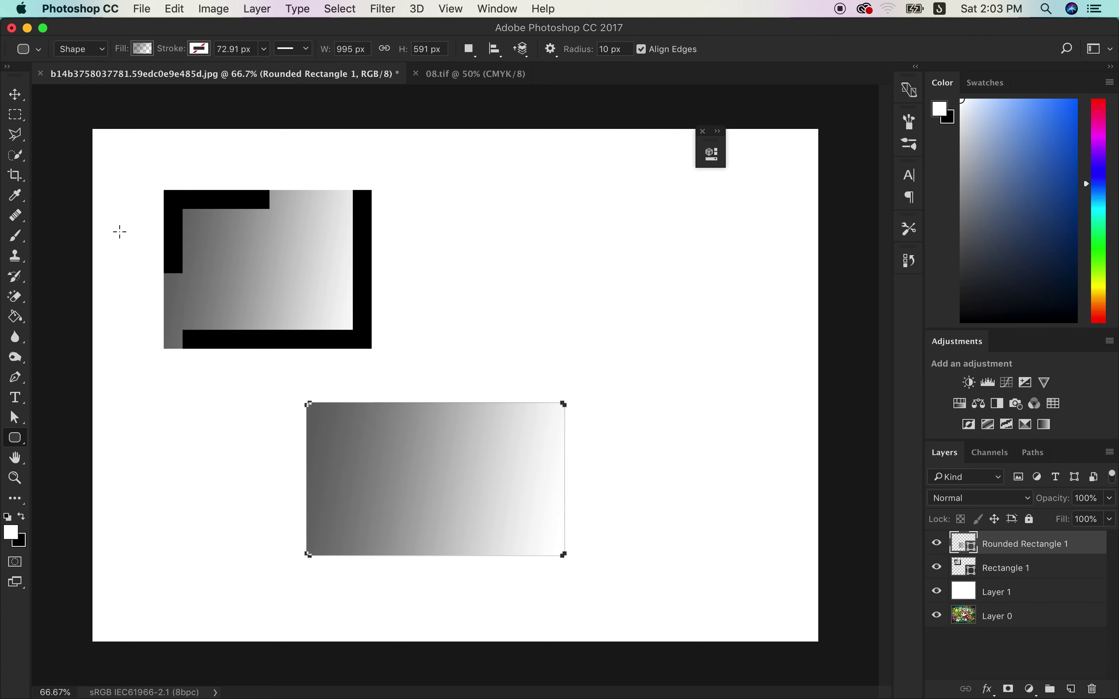
click(21, 445)
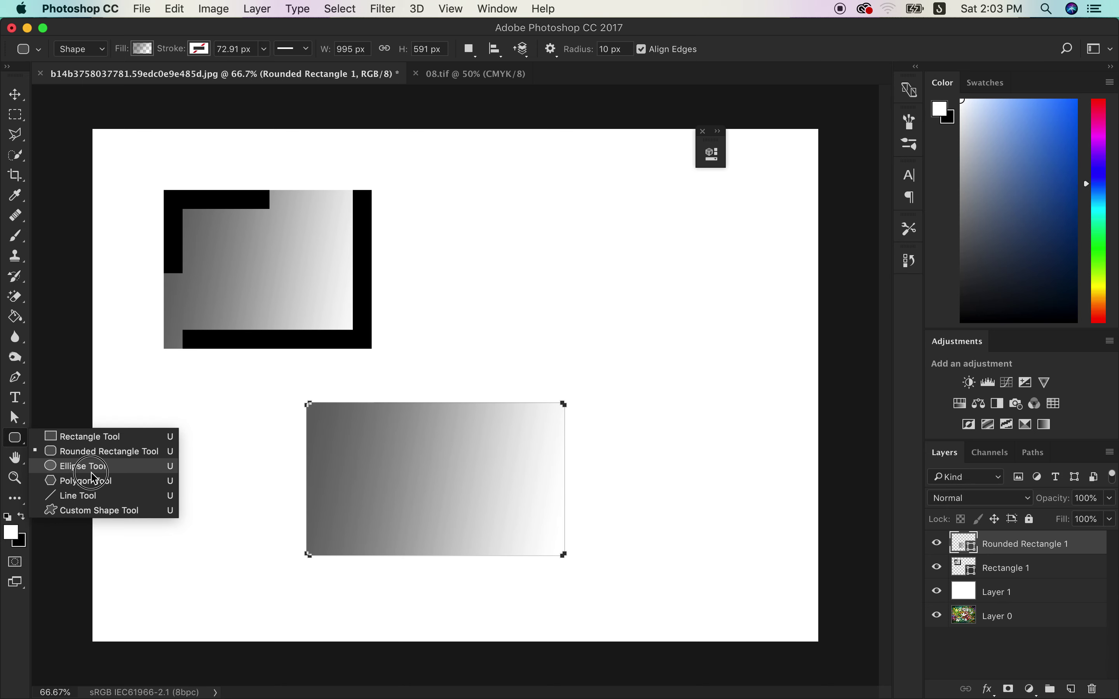
click(88, 464)
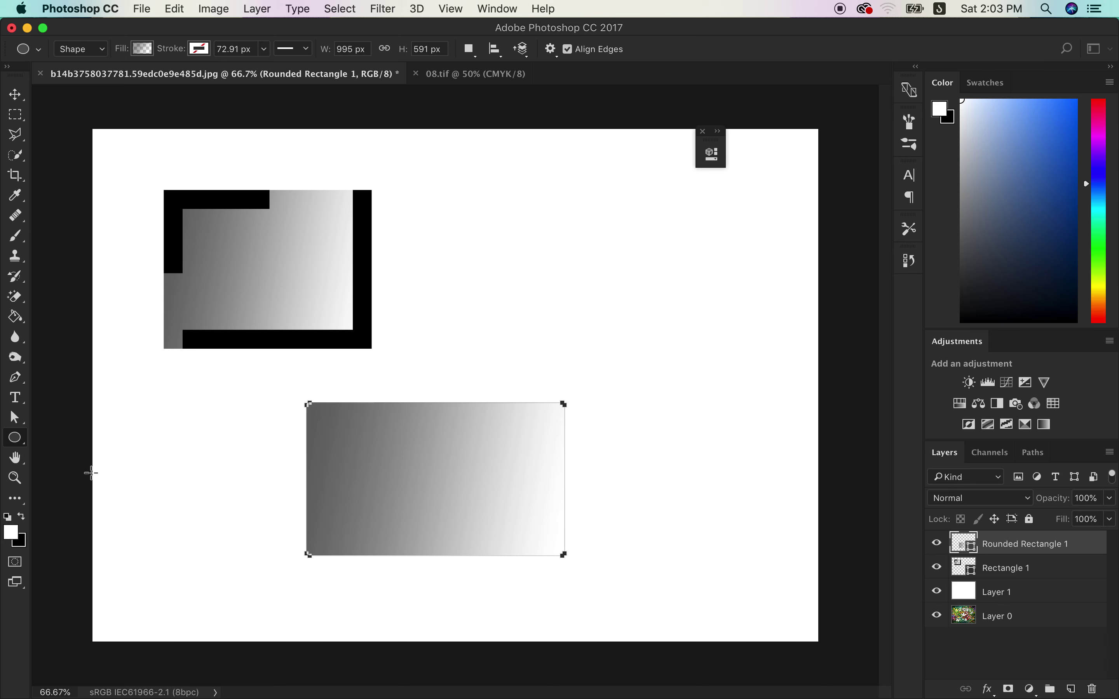
Draw a 406 × 406 px circle right of the dashed rectangle and check its size
click(474, 294)
drag(474, 294, 542, 345)
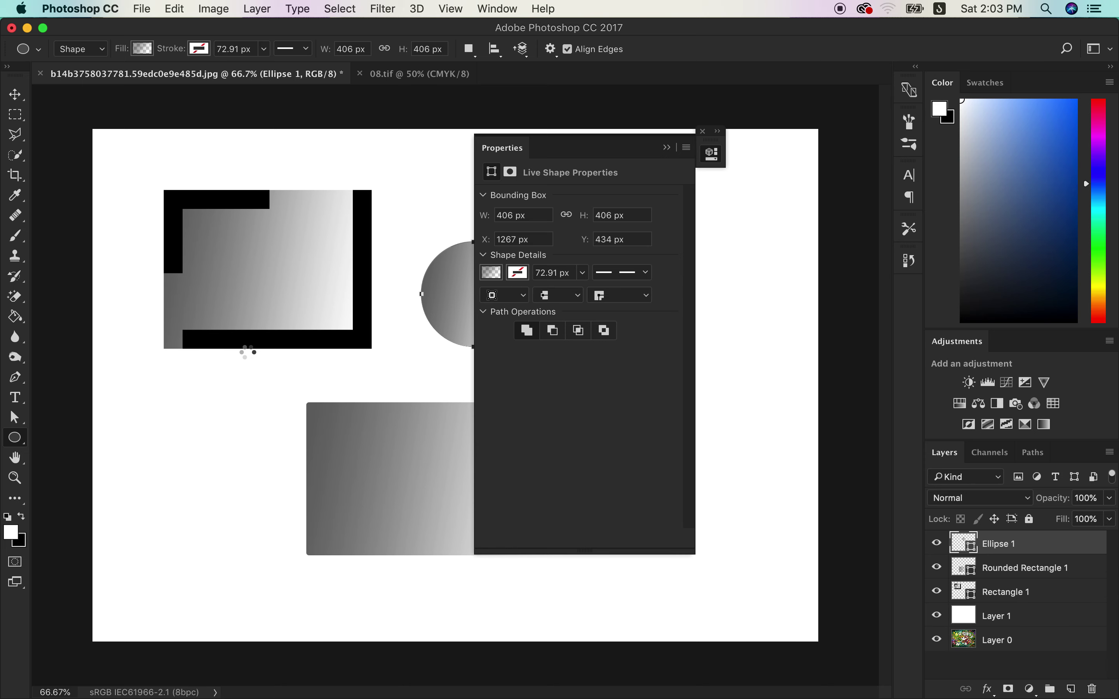
click(126, 473)
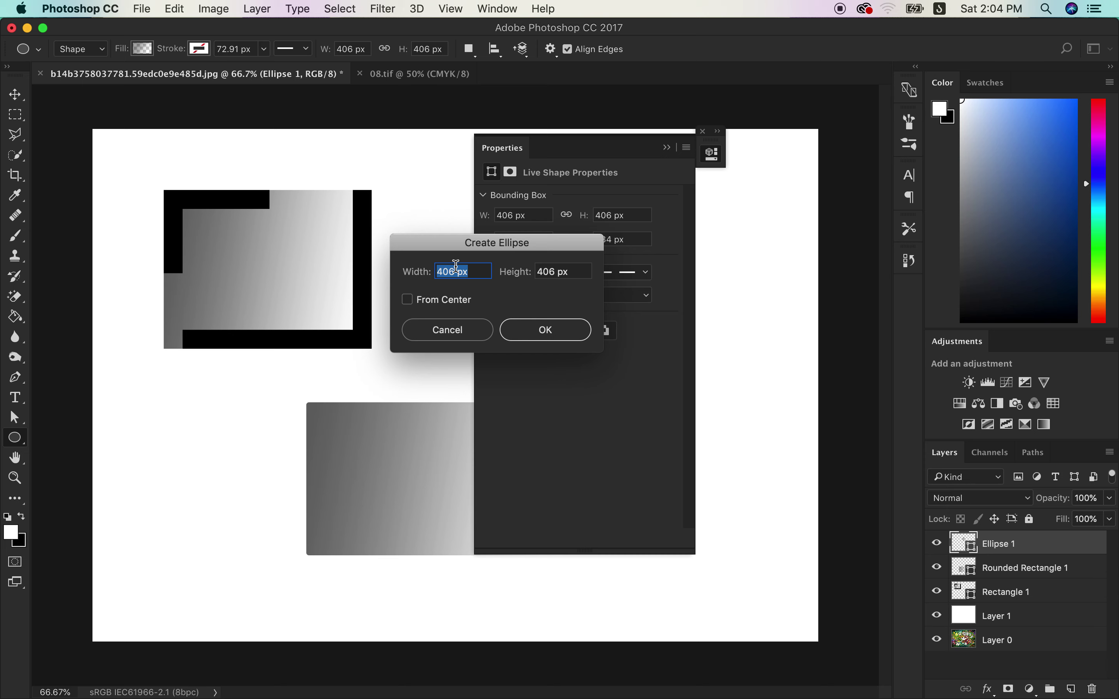
click(450, 330)
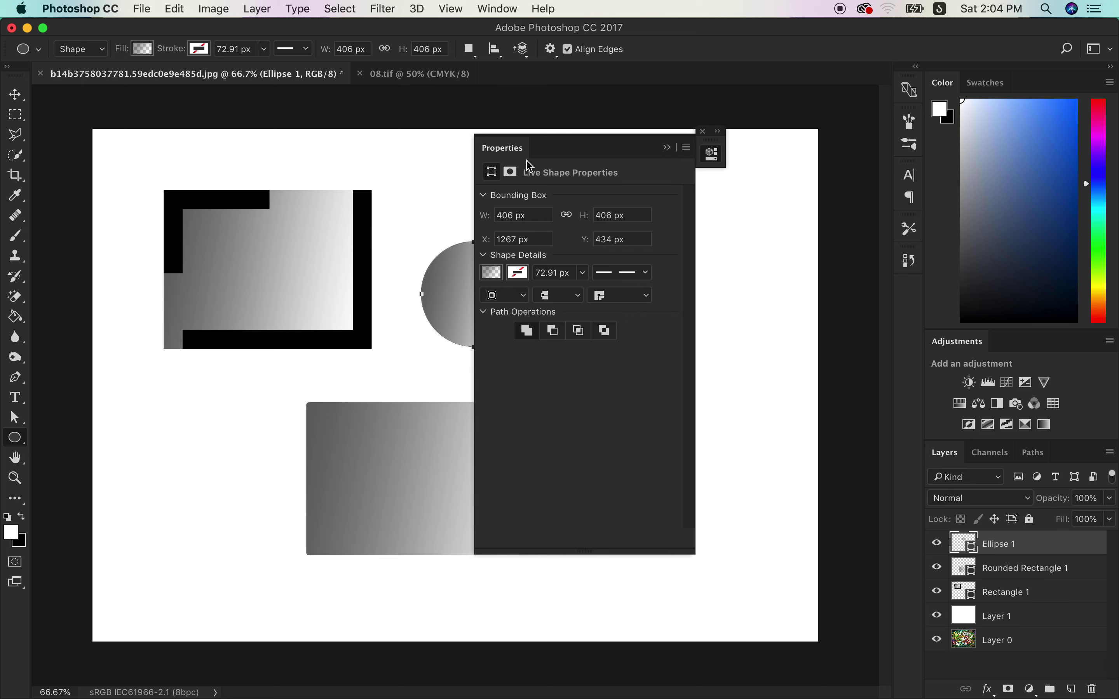
click(702, 131)
right_click(15, 437)
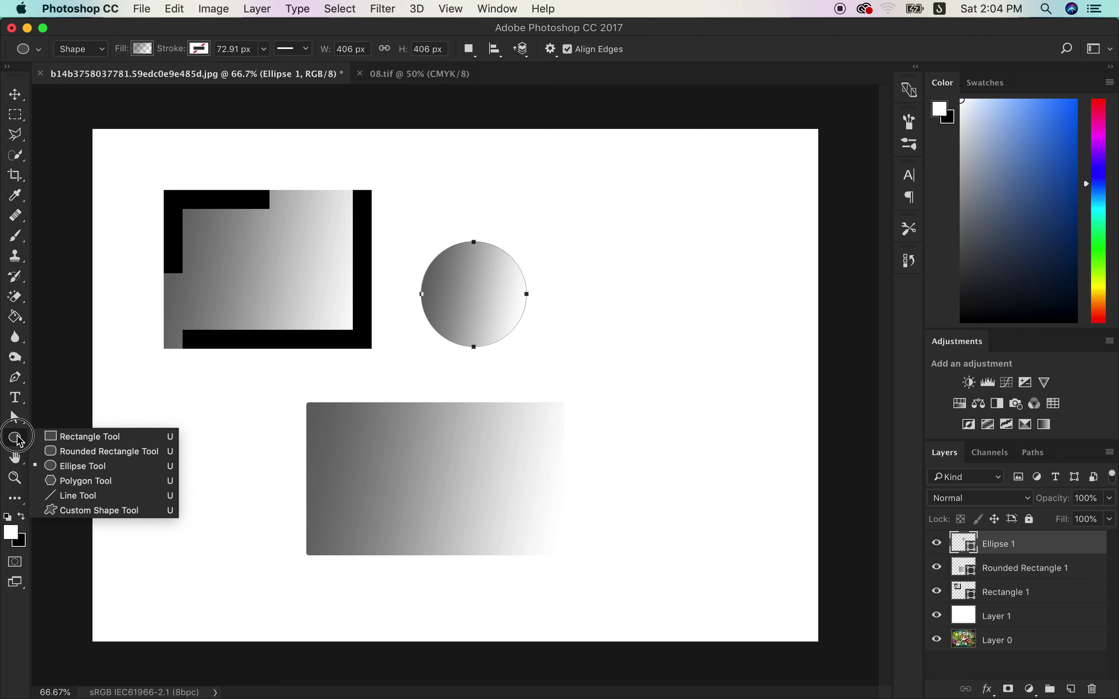
click(75, 476)
click(177, 466)
click(428, 240)
drag(430, 247, 387, 240)
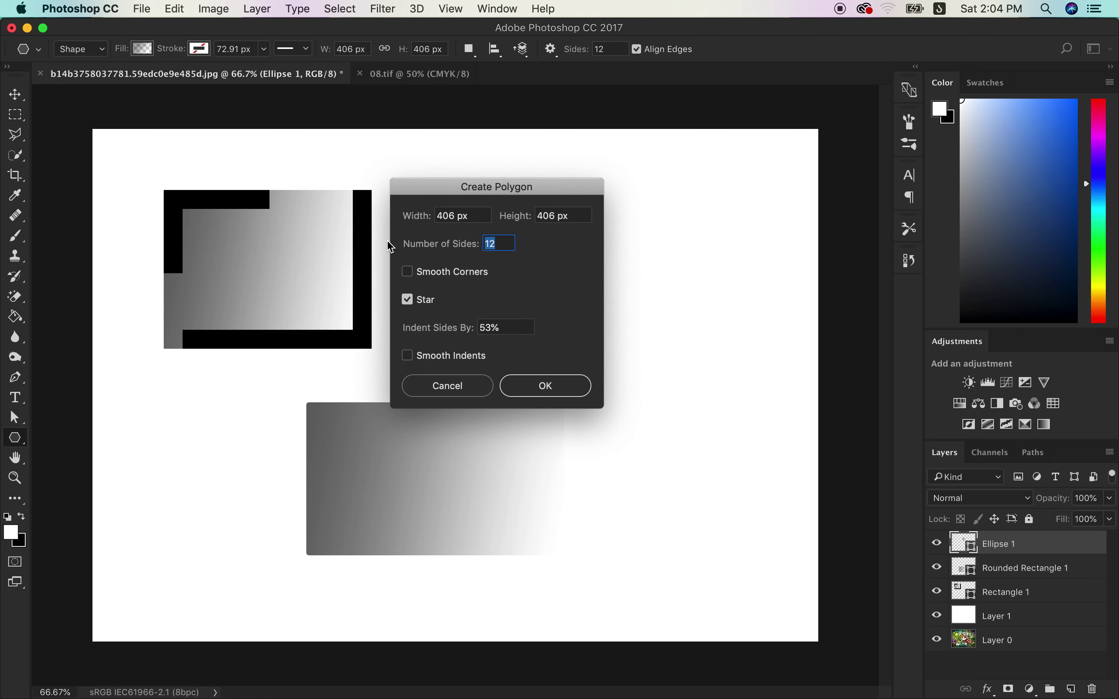
key(Return)
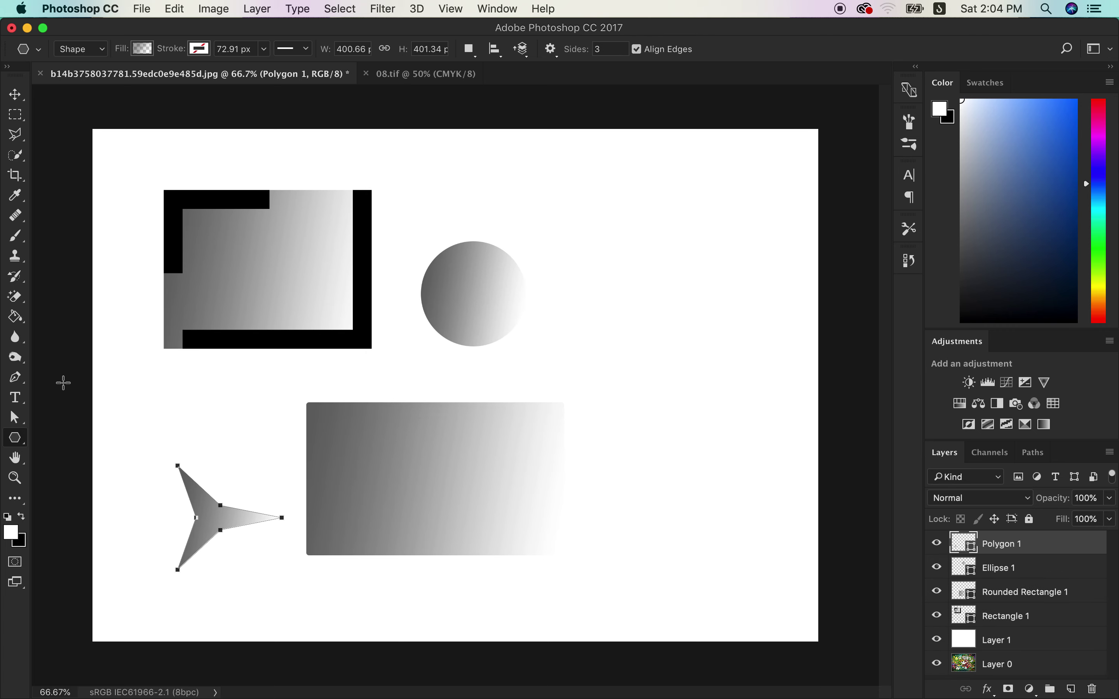
key(ctrl+z)
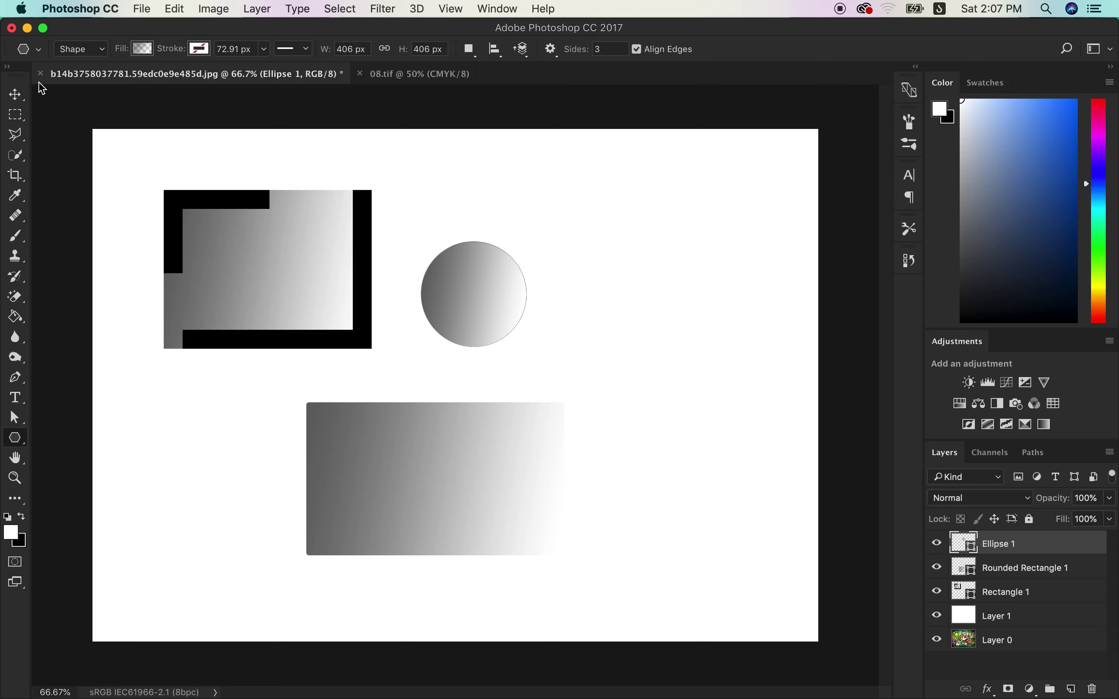
Quit QuickTime Player and name the screen recording 02_02 for saving to the Desktop
click(28, 28)
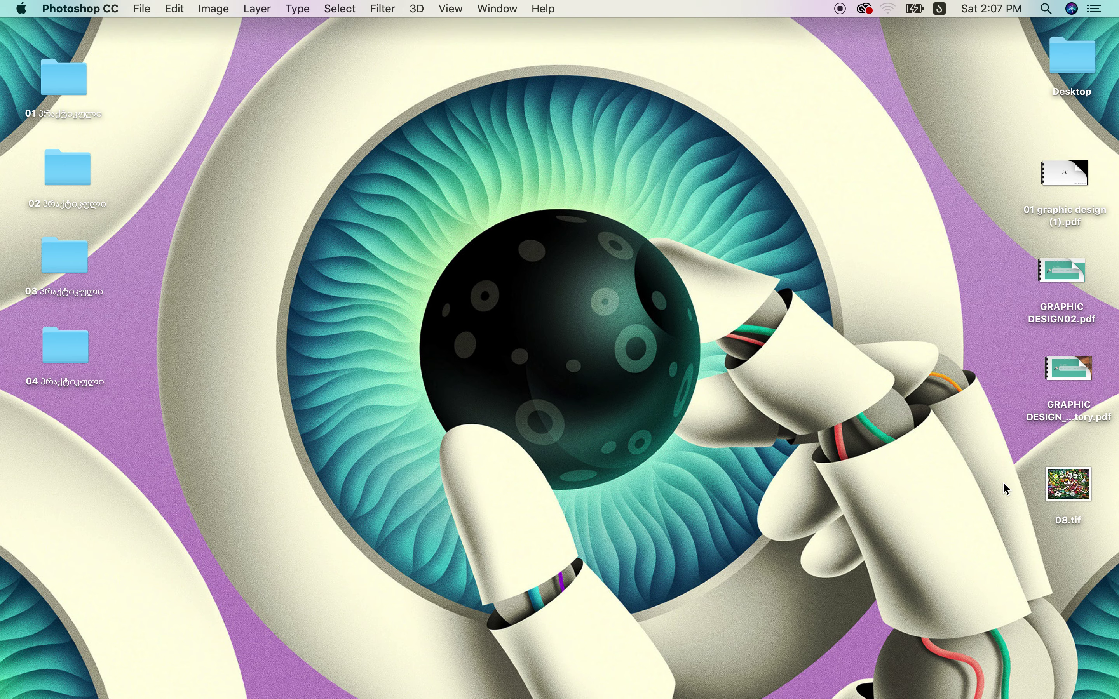
click(889, 684)
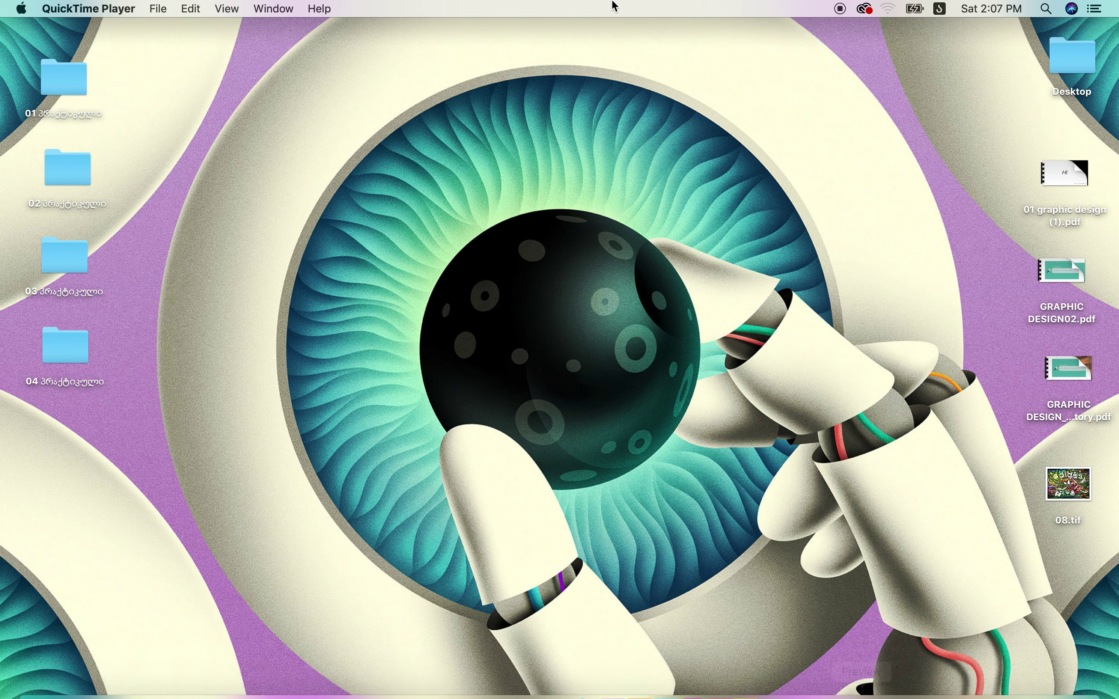
click(114, 9)
click(145, 131)
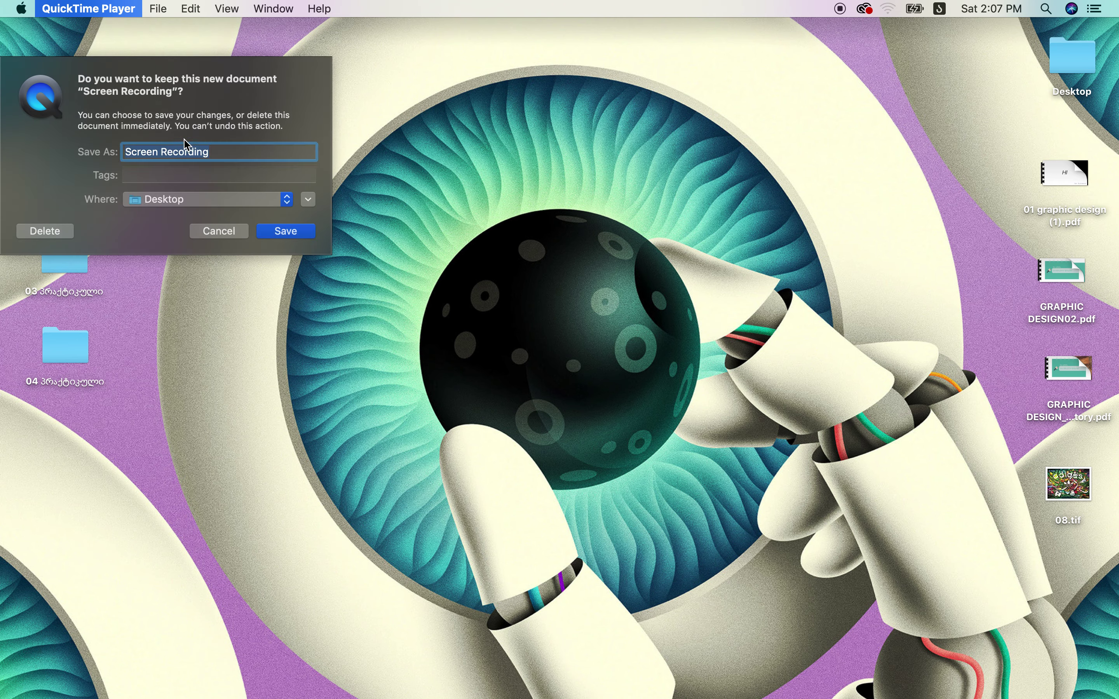
text(02_)
text(02)
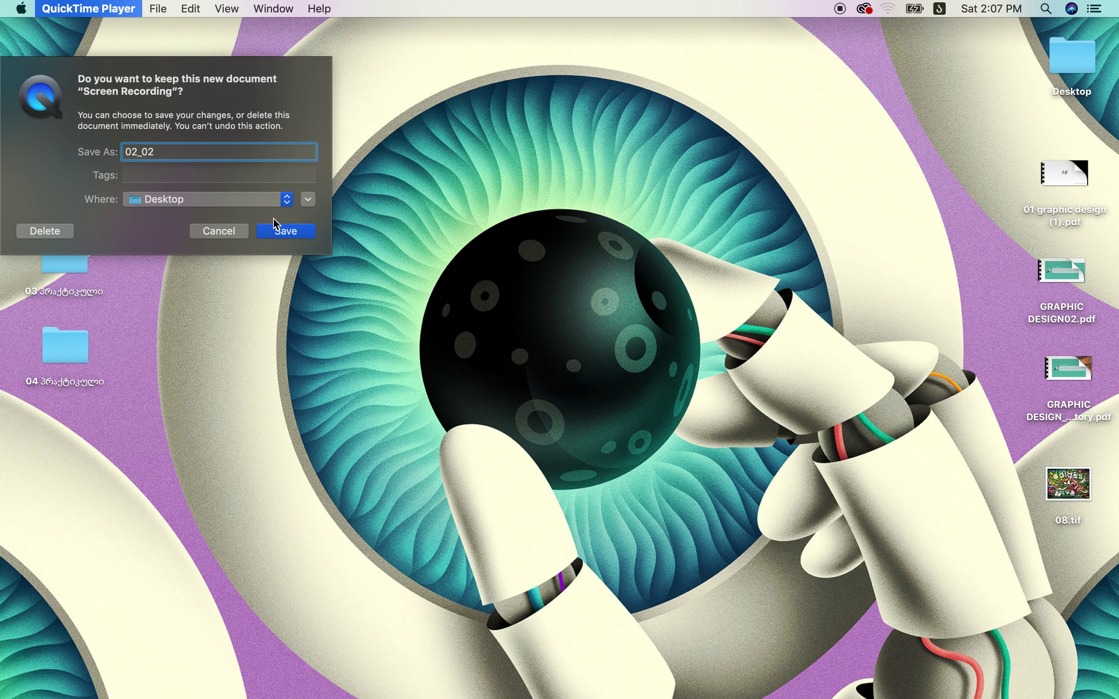